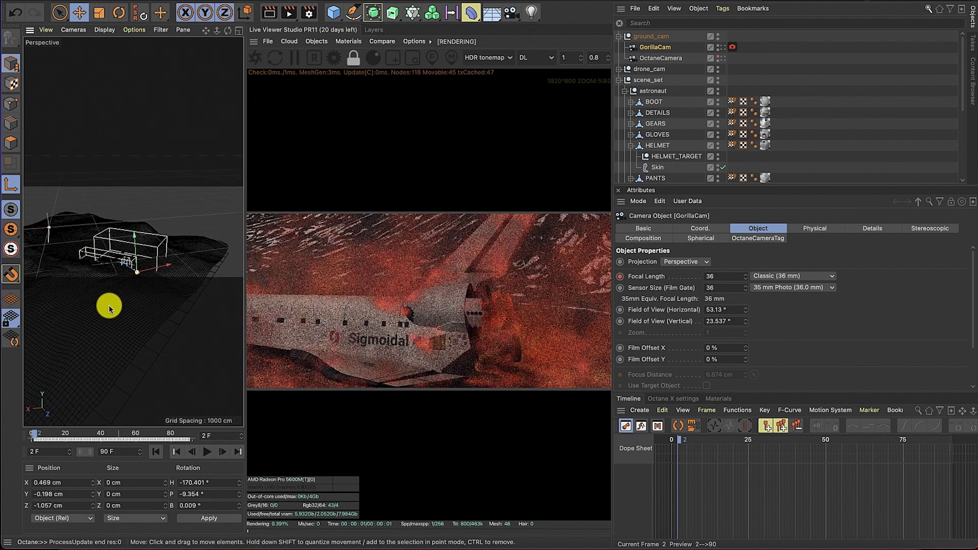
Inspect the shuttle wreck and the astronaut from a free view, and look through GorillaCam
alt+drag(112, 272, 90, 205)
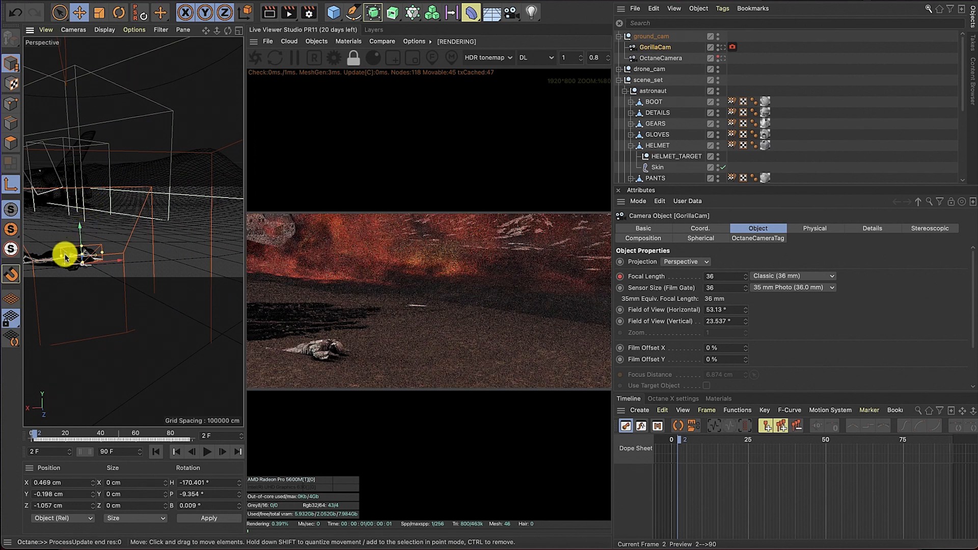
mouse_move(63, 255)
alt+mouse_down()
mouse_move(81, 264)
mouse_move(63, 257)
alt+mouse_up()
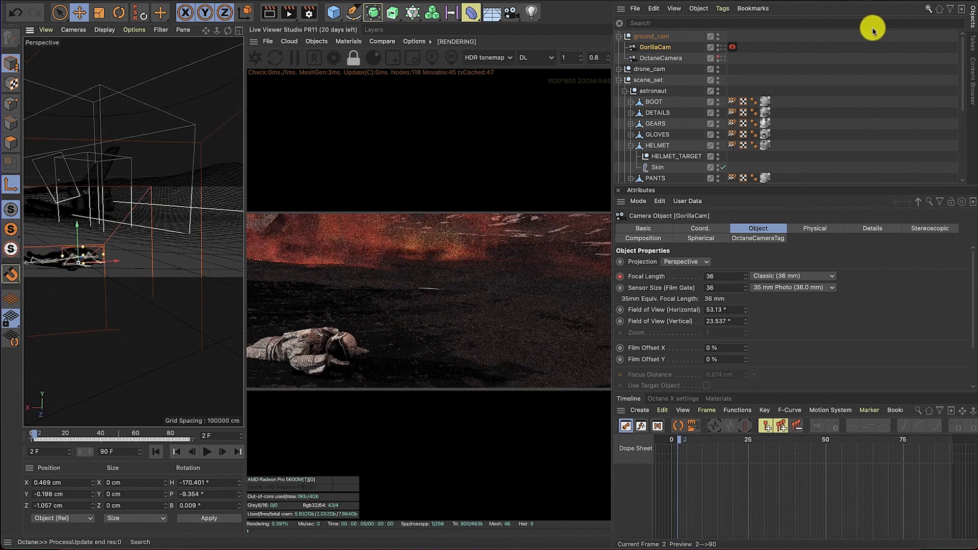
click(722, 48)
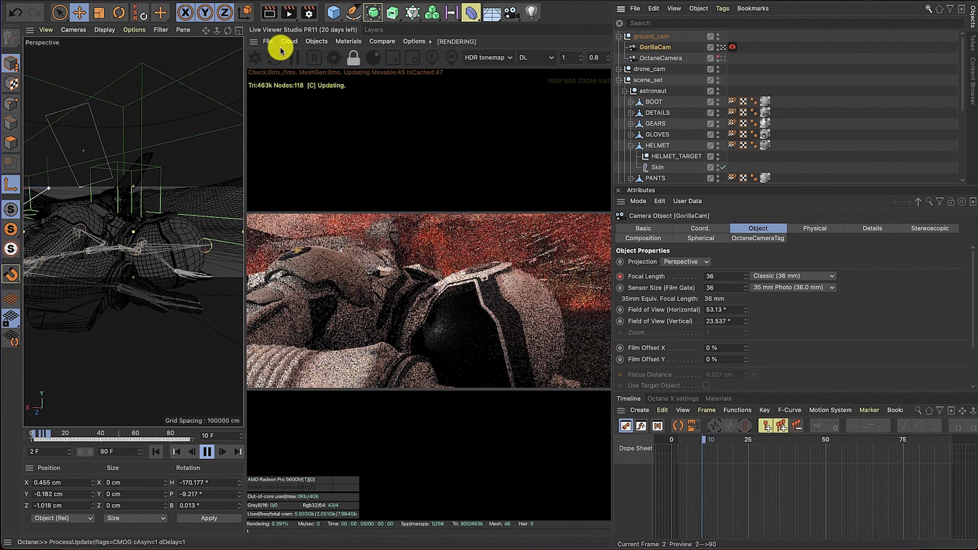
Preview the GorillaCam animation with the live render paused, return to the first frame and restart the render
click(293, 57)
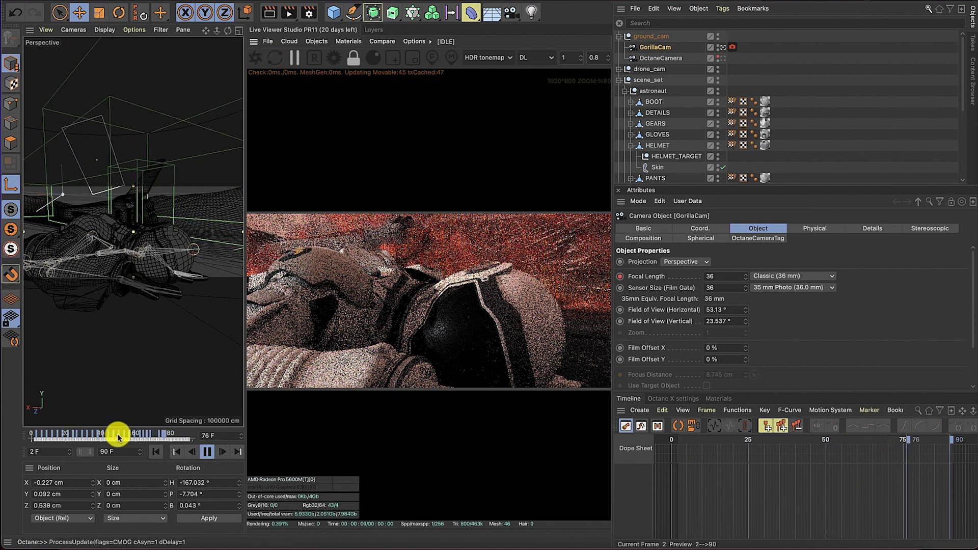
click(204, 453)
click(168, 457)
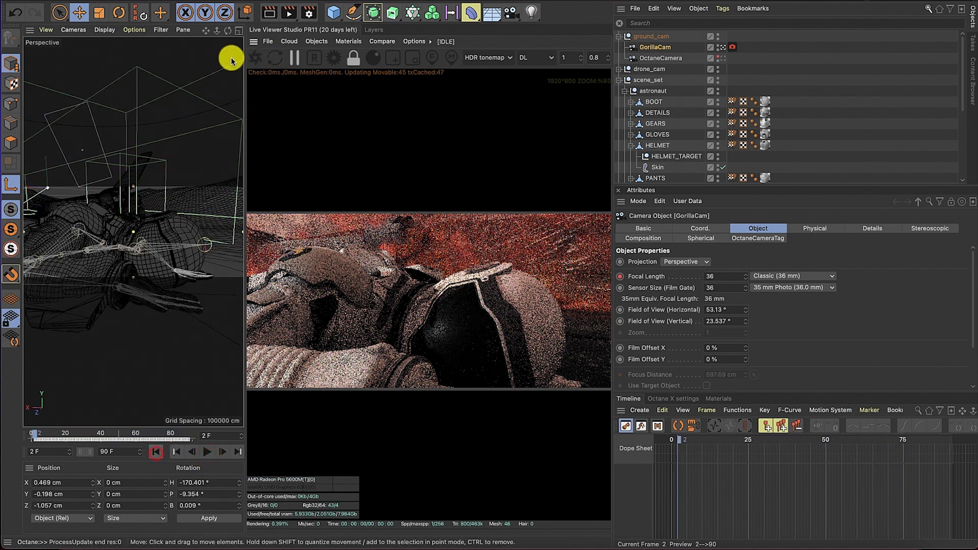
click(253, 60)
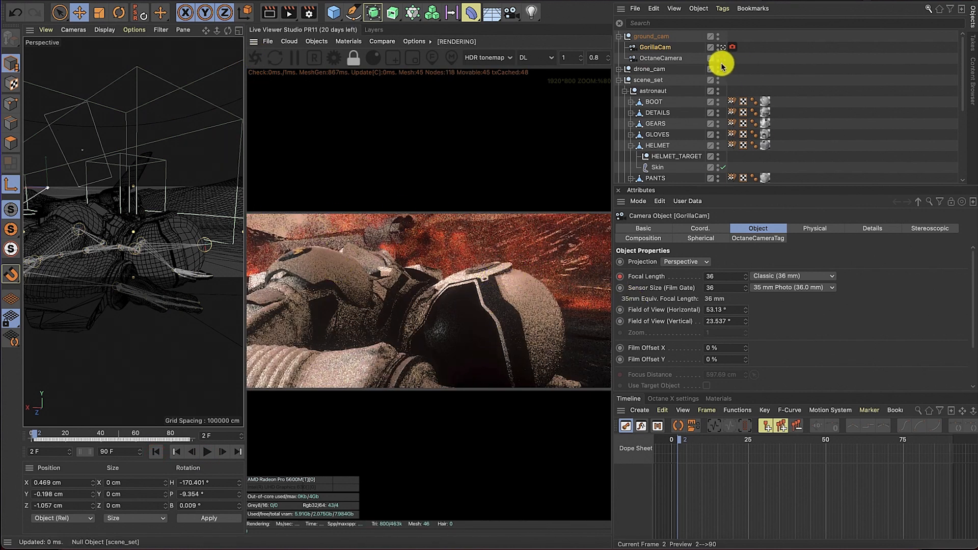
Open the Thinlens settings of GorillaCam's Octane camera tag
click(728, 47)
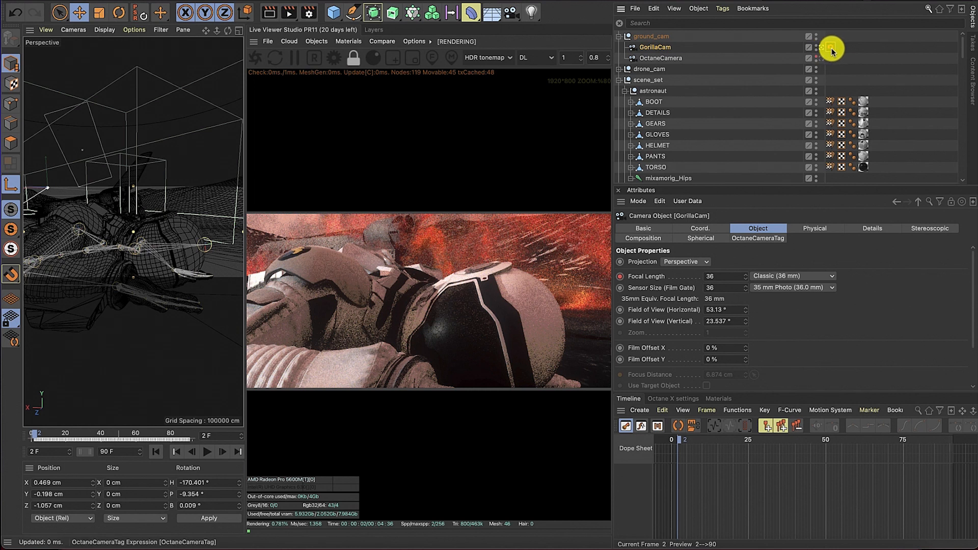
click(832, 49)
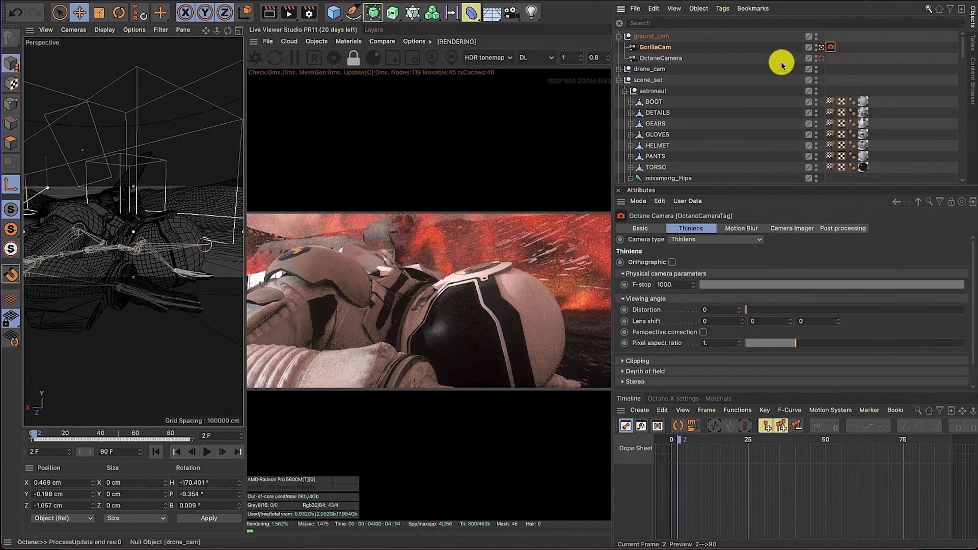
key(shift+c)
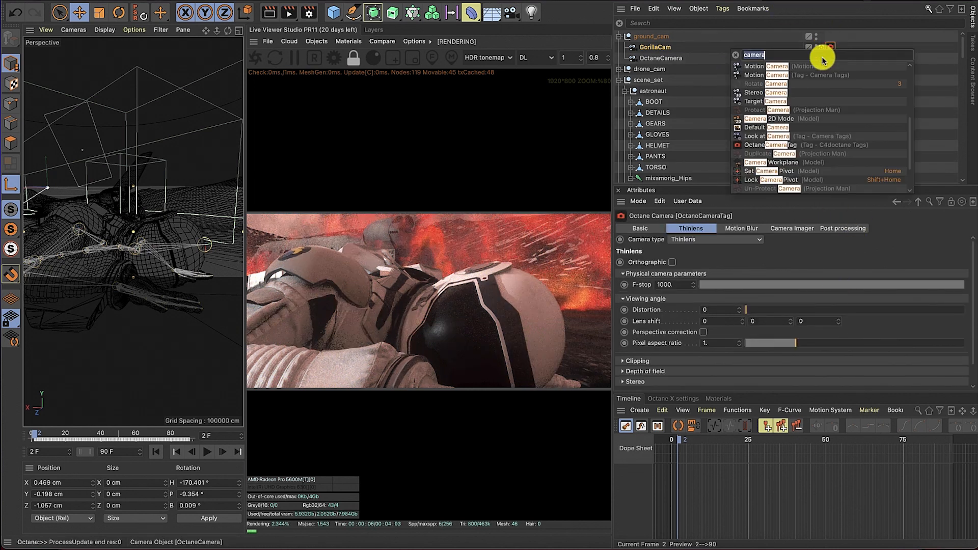
text(came)
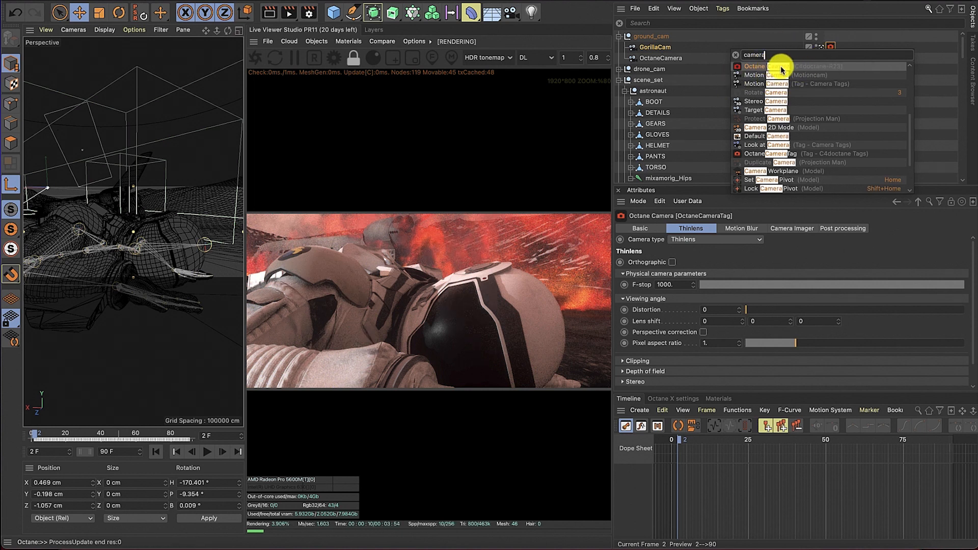
click(848, 18)
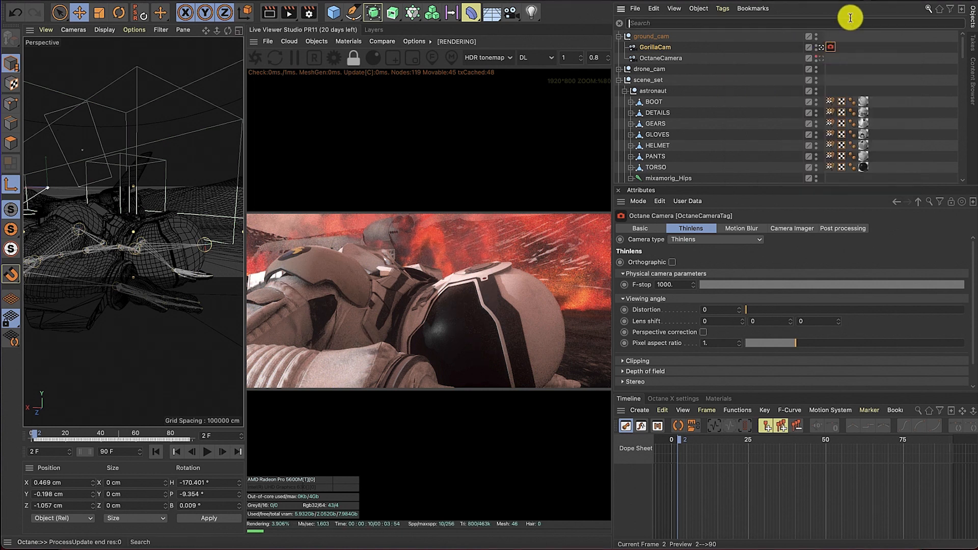
Lower GorillaCam's F-stop to about 2.62 and expand the depth of field settings
drag(834, 283, 789, 286)
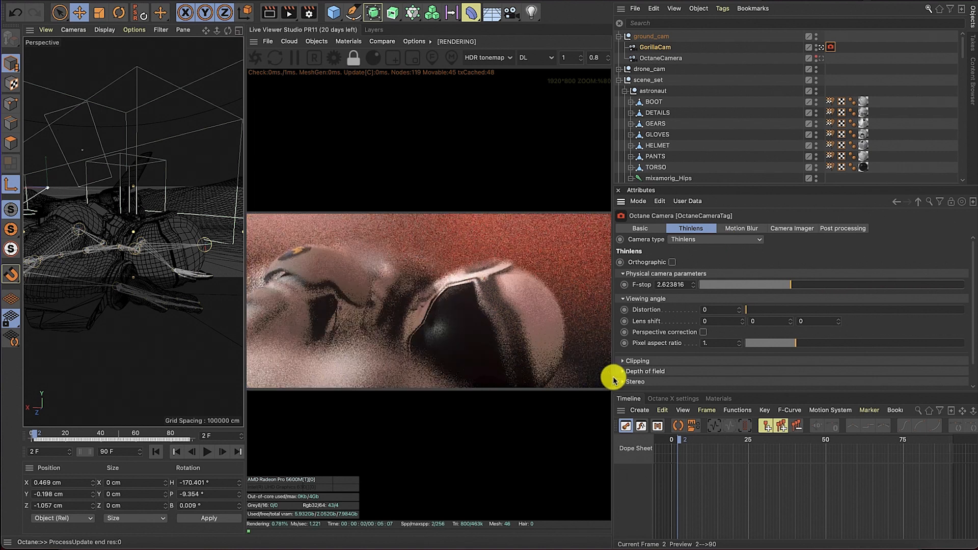
click(645, 372)
scroll(649, 362, down, 5)
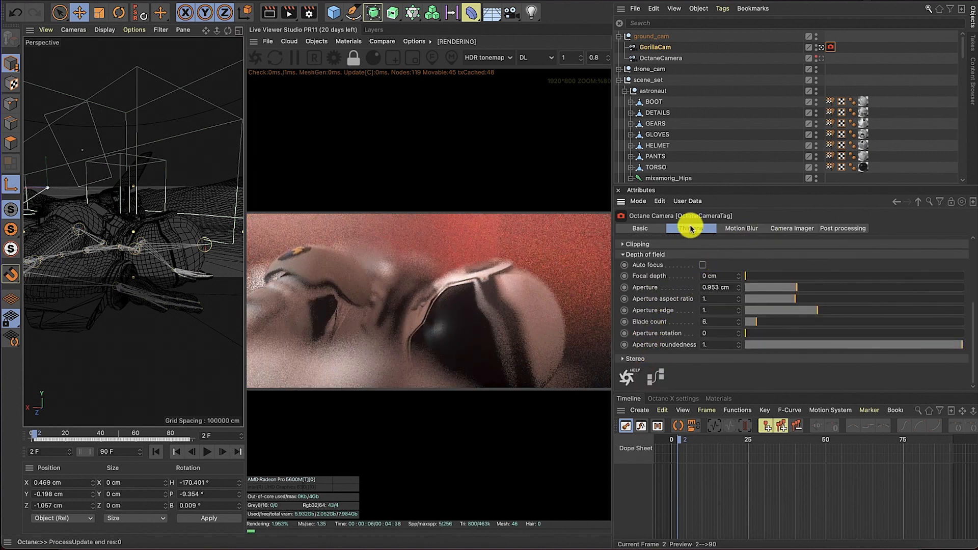
Check GorillaCam's Focus Object setting and inspect the HELMET_TARGET null inside the HELMET object
click(648, 46)
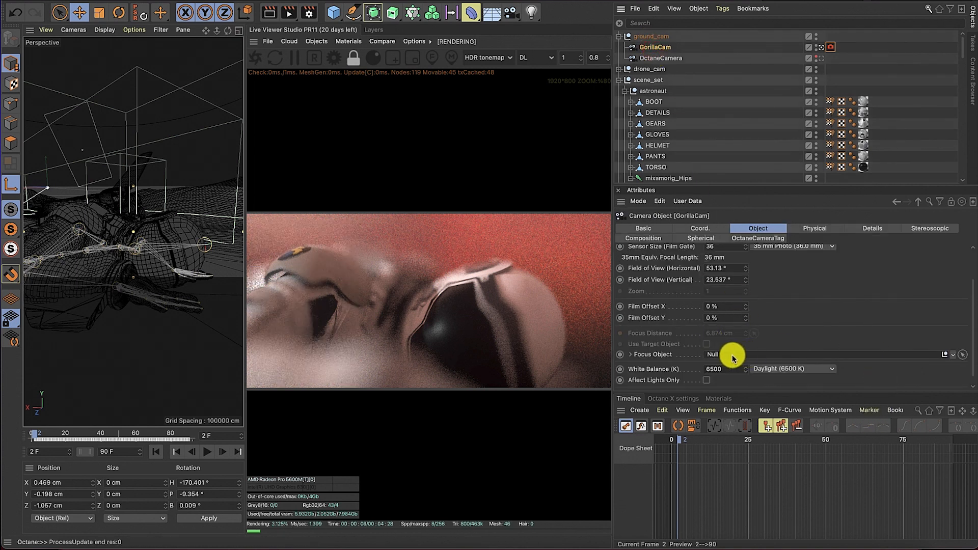
click(631, 146)
click(657, 156)
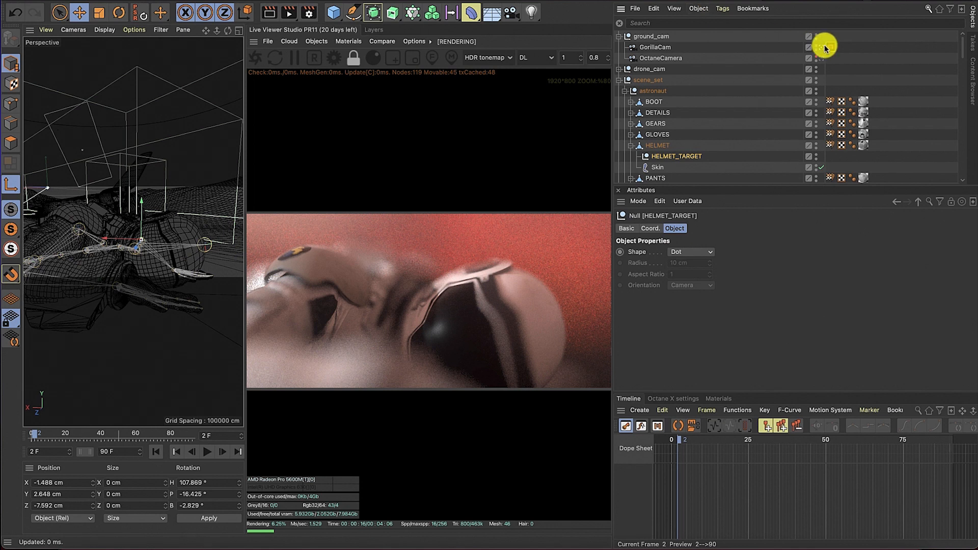
Raise the F-stop in GorillaCam's Octane camera tag to about 19.4
click(827, 48)
drag(778, 286, 900, 286)
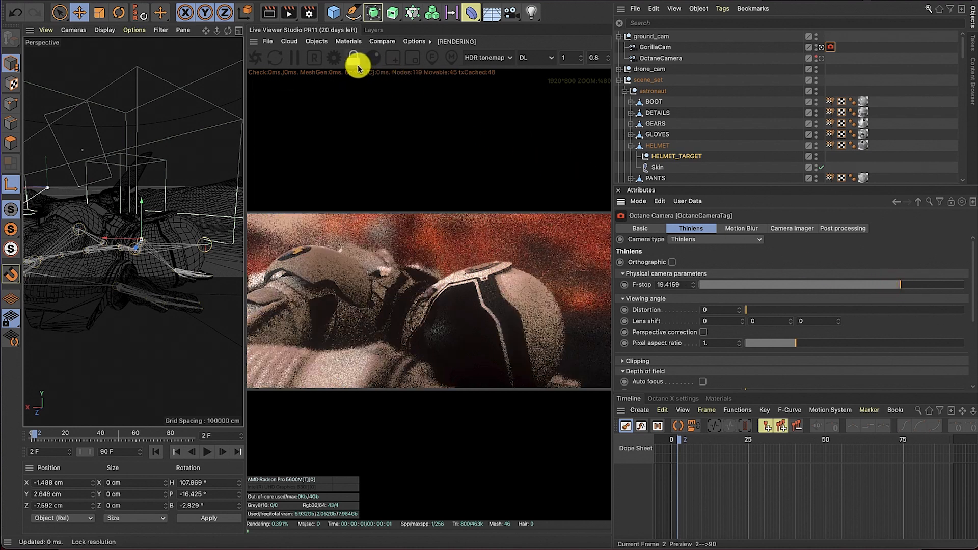
Add a new Octane Camera to the scene and make it the active view camera
click(644, 38)
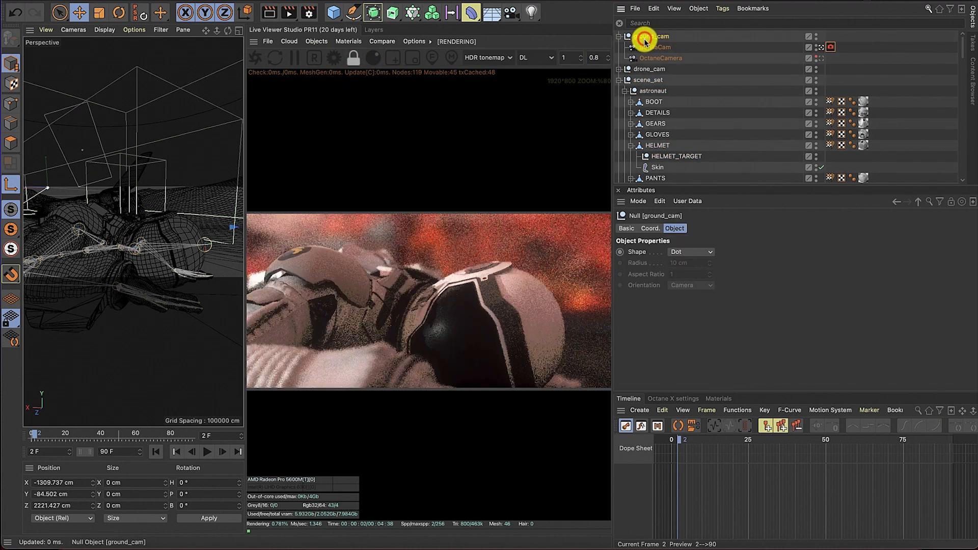
key(shift+c)
text(camera)
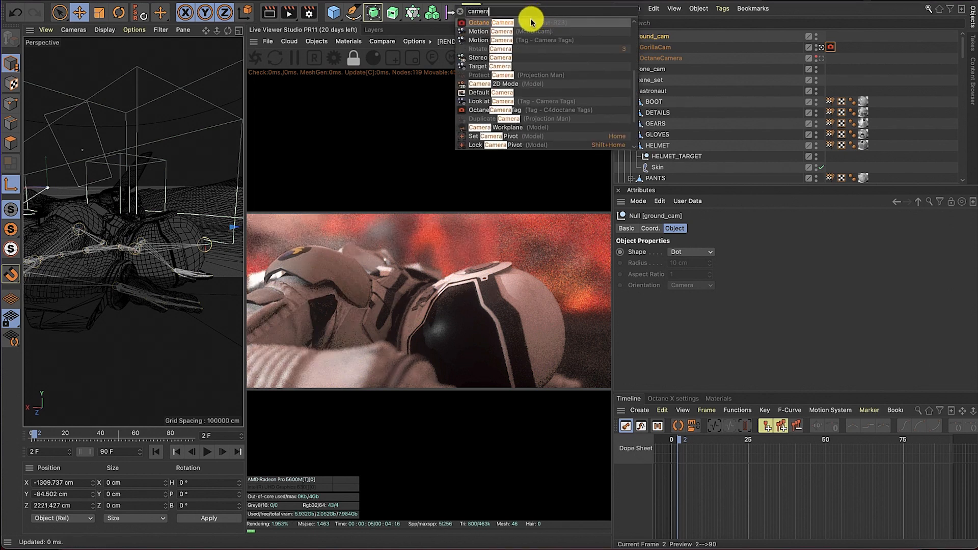
click(530, 22)
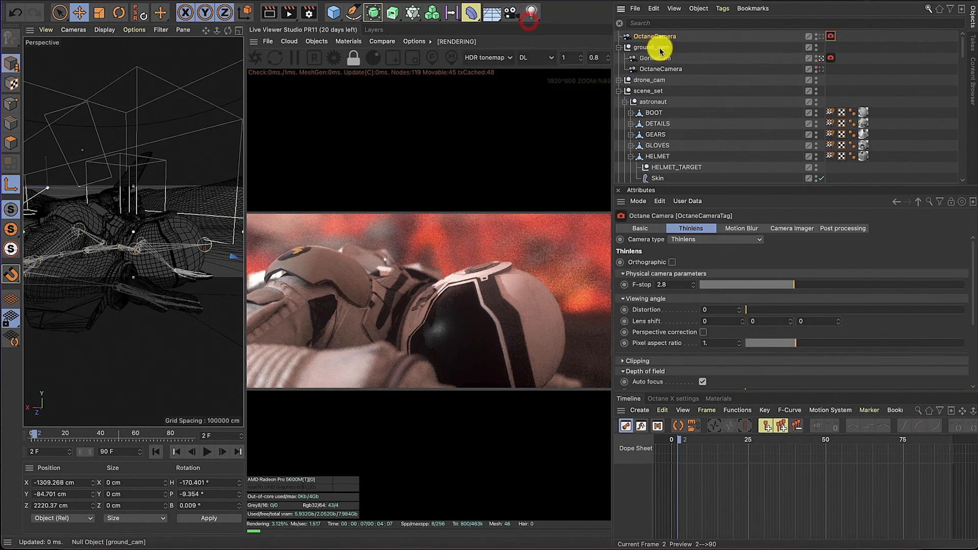
click(657, 35)
click(821, 36)
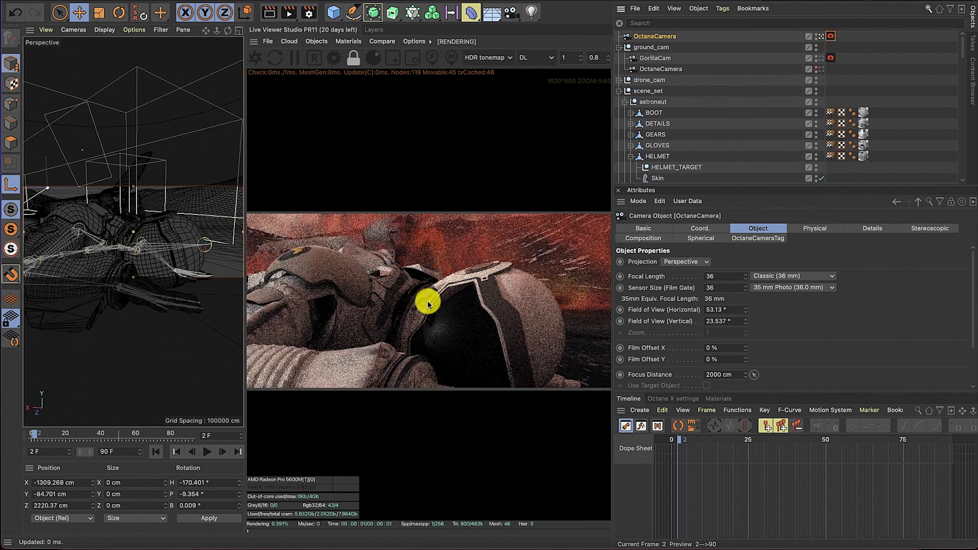
Keyframe the new OctaneCamera's position and rotation at frame 2
scroll(701, 155, down, 1)
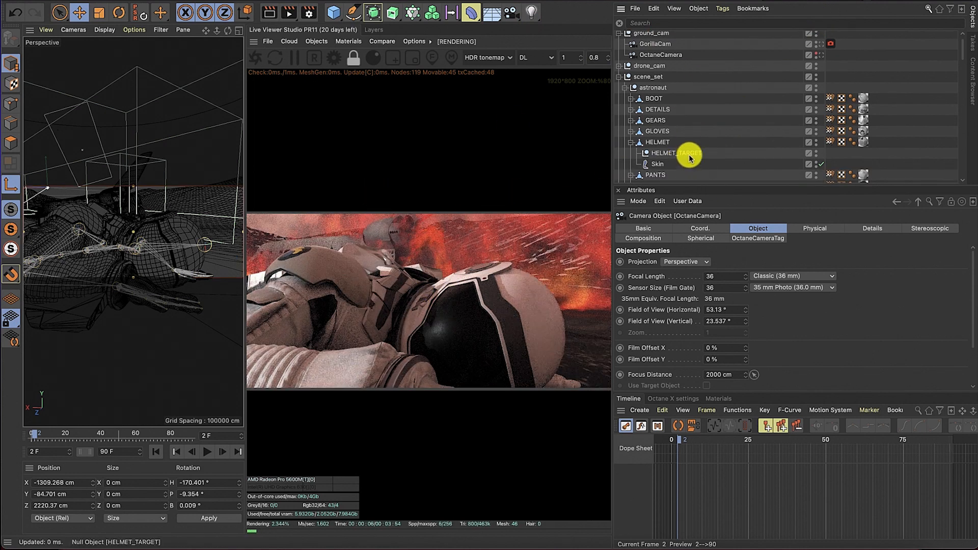
scroll(689, 156, up, 2)
click(652, 34)
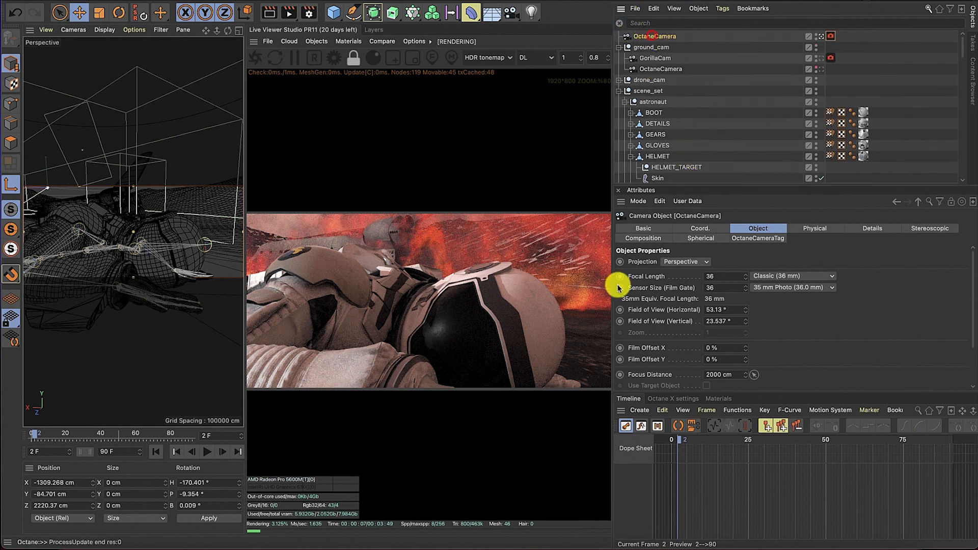
click(693, 229)
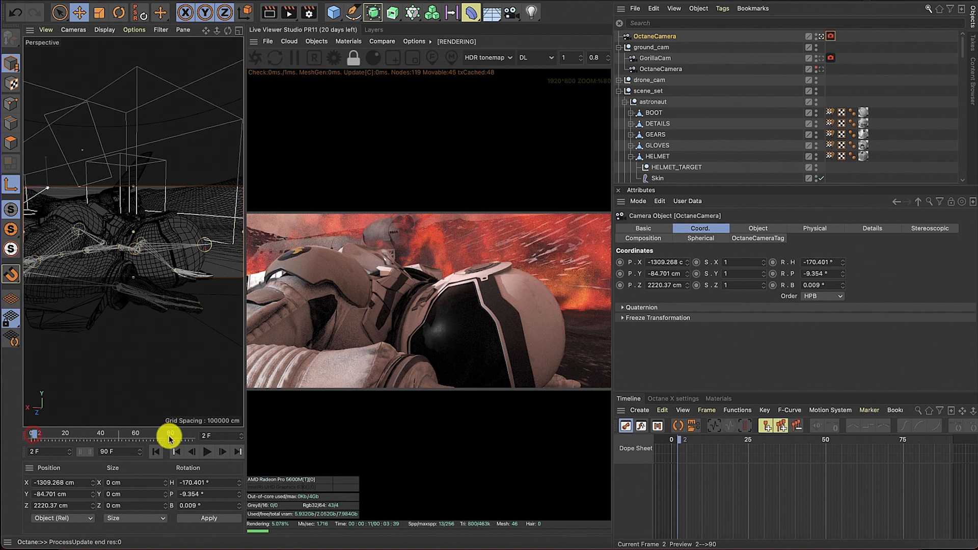
click(156, 452)
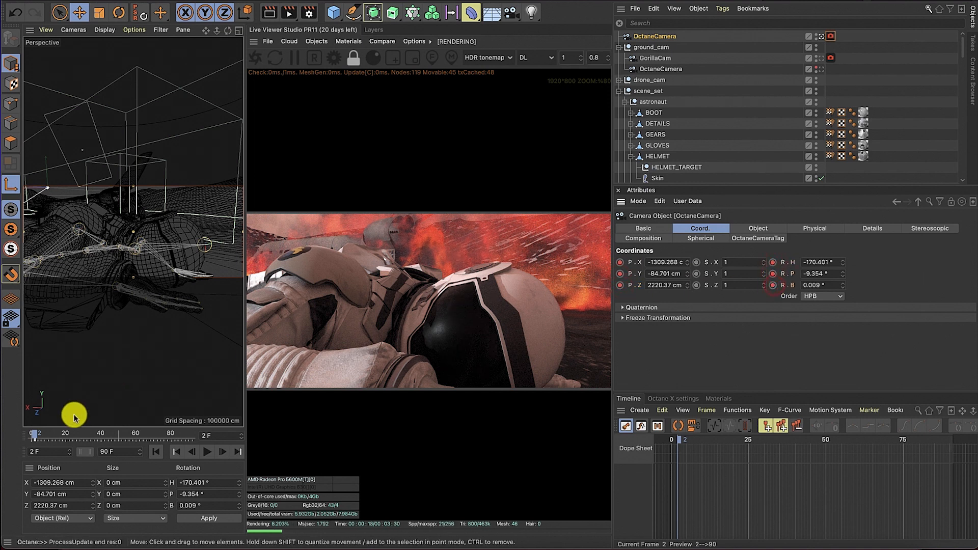
At frame 90, reframe the OctaneCamera to show the astronaut with the burning shuttle behind, and keyframe its position and rotation
click(37, 433)
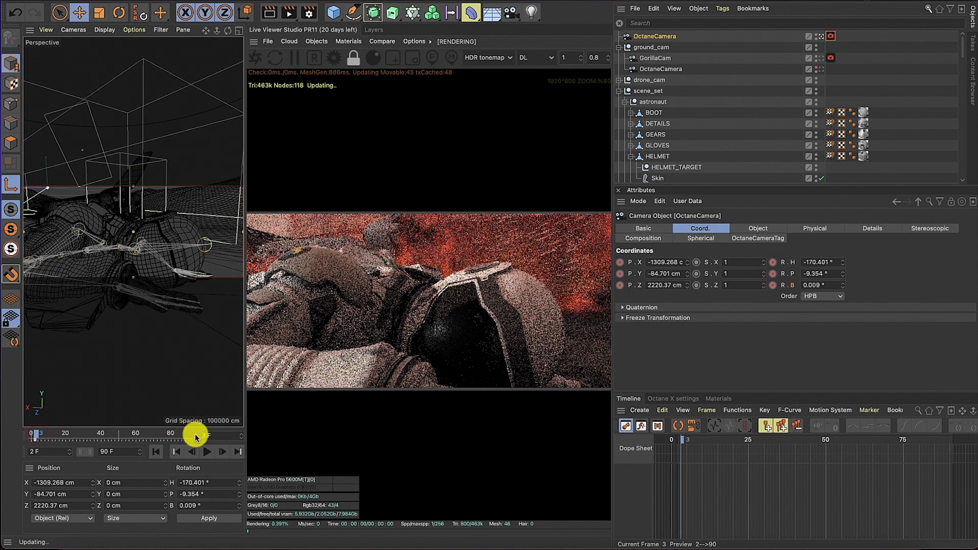
click(195, 435)
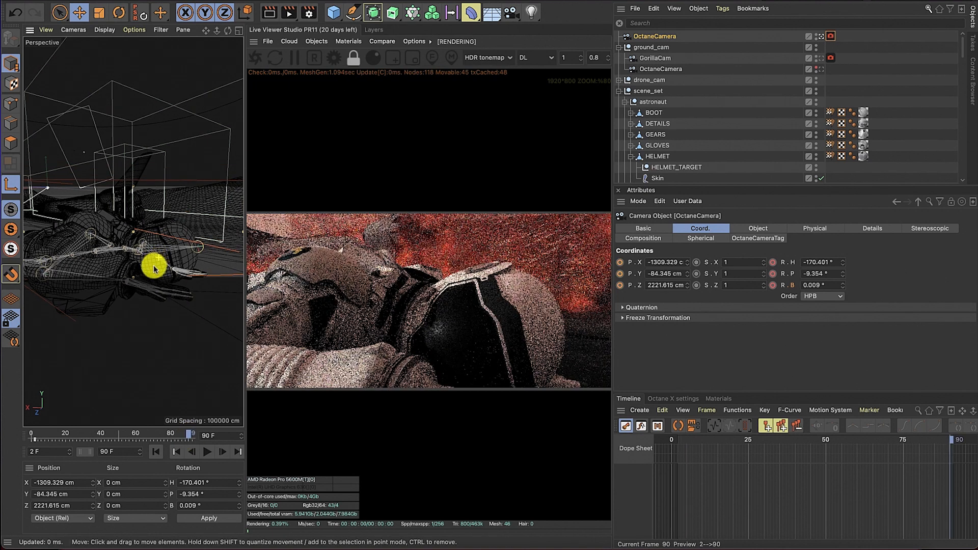
alt+drag(154, 269, 75, 251)
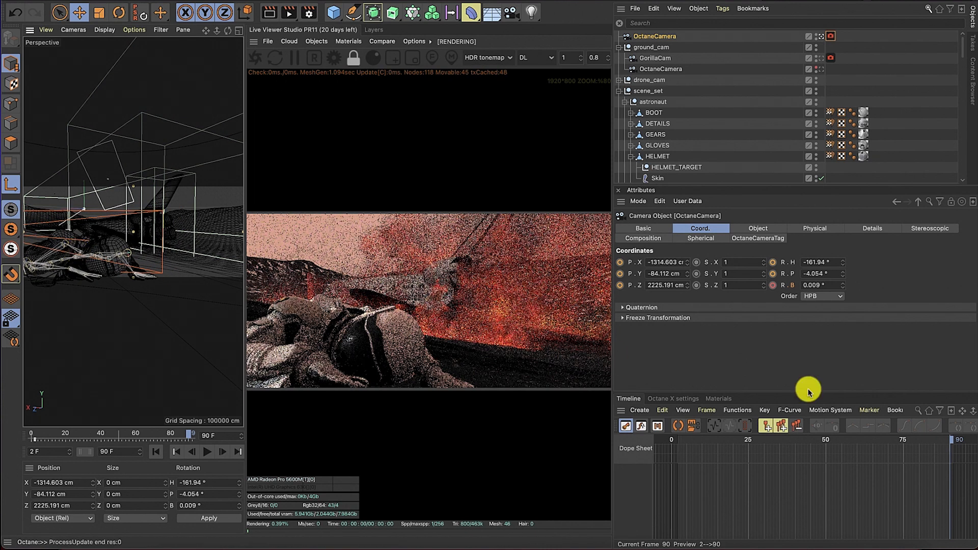
click(617, 261)
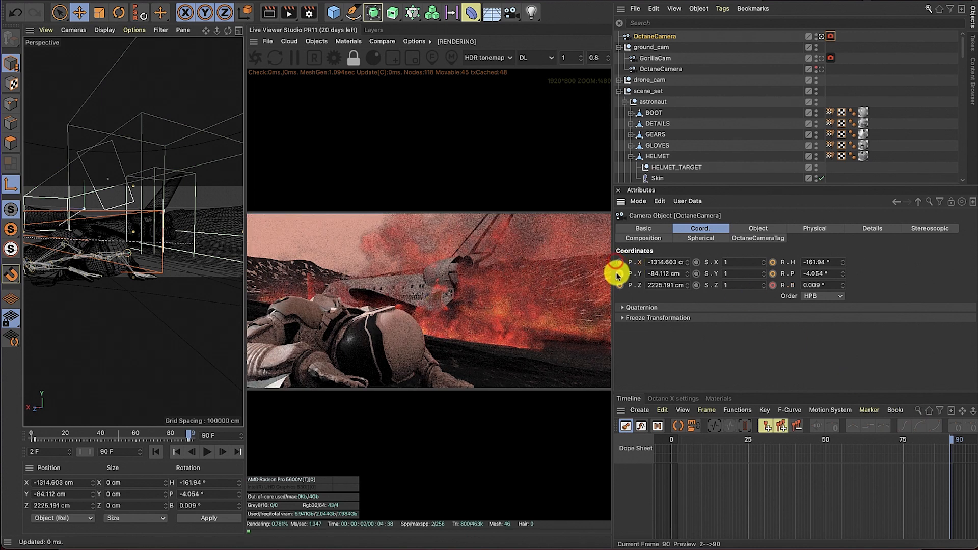
click(620, 285)
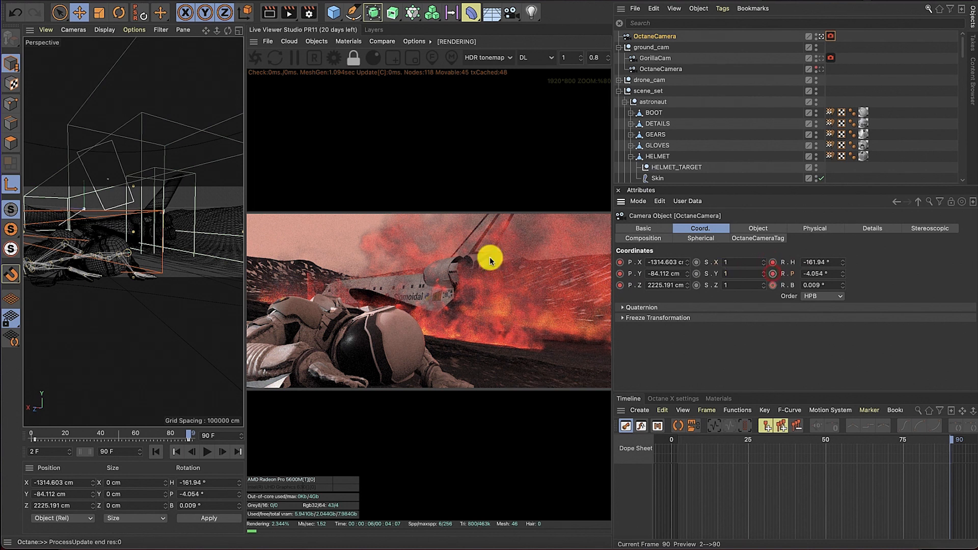
Return to the first frame, collapse the astronaut and fire_and_explosions hierarchies, and hide fire_and_explosions
click(152, 450)
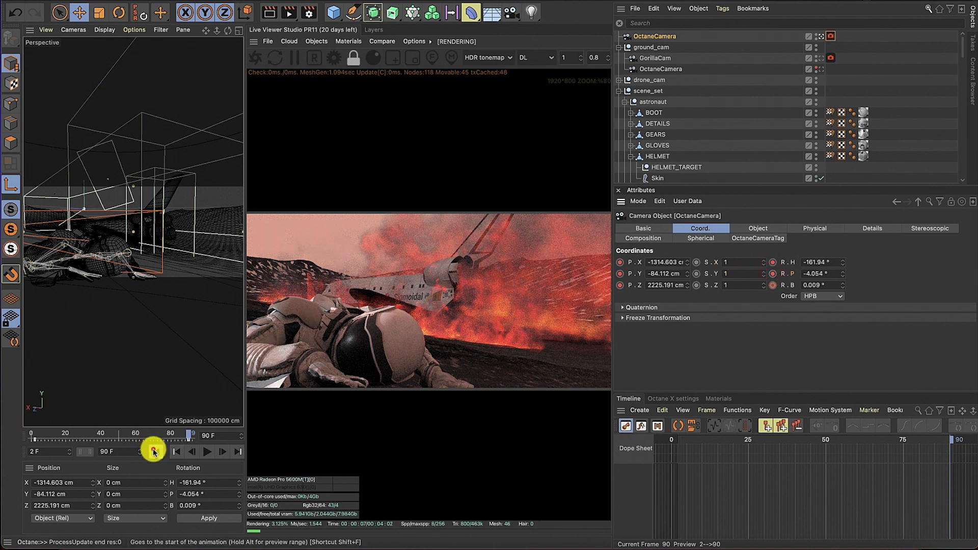
click(620, 92)
click(619, 91)
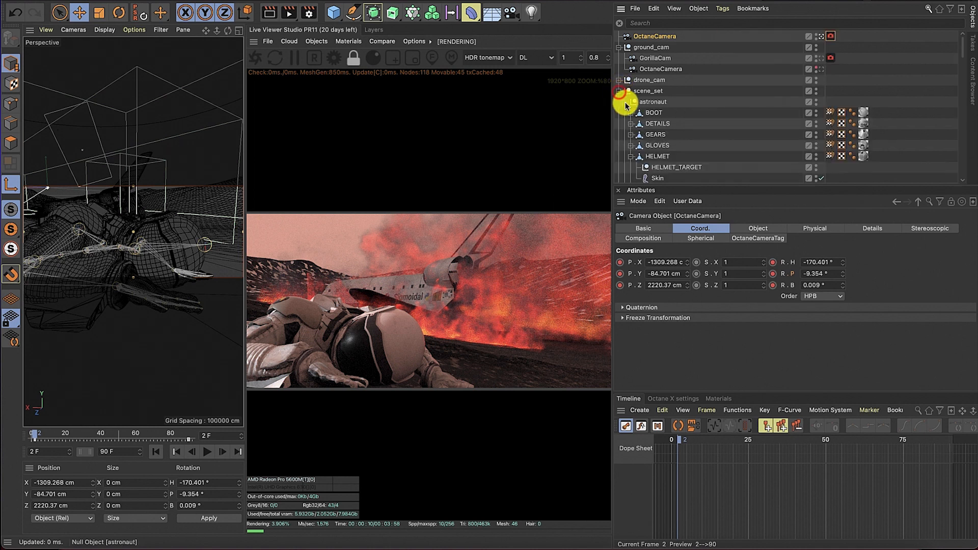
click(625, 102)
click(624, 145)
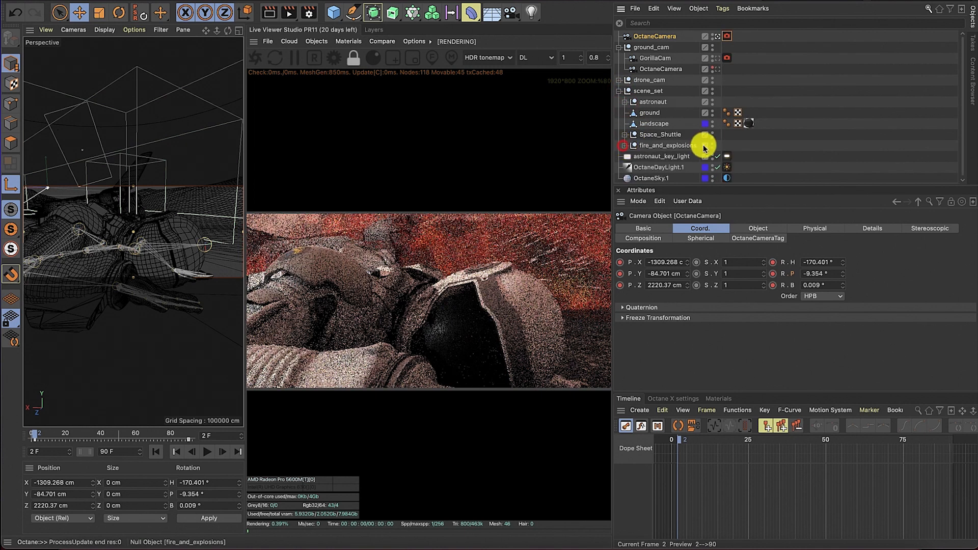
click(713, 143)
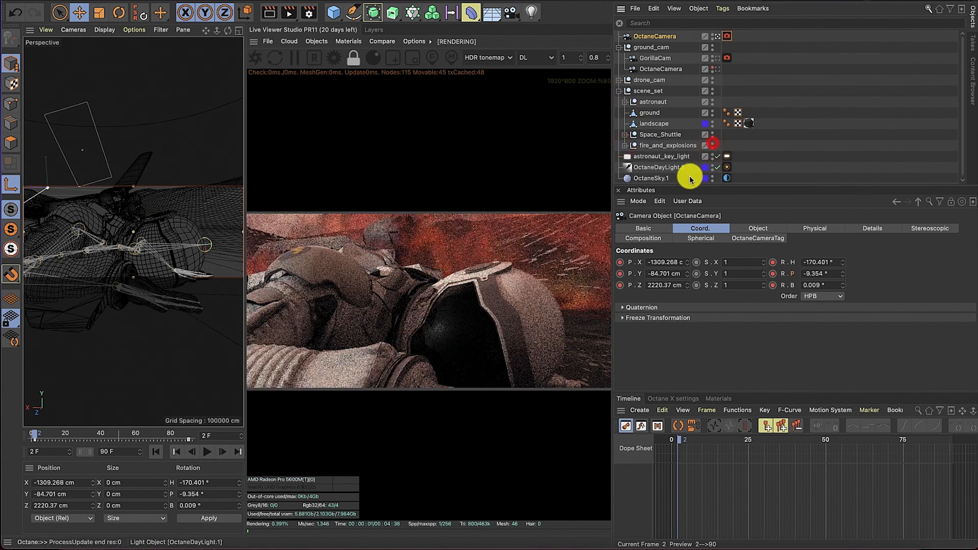
Play back the OctaneCamera's keyframed move and stop at frame 36
click(205, 452)
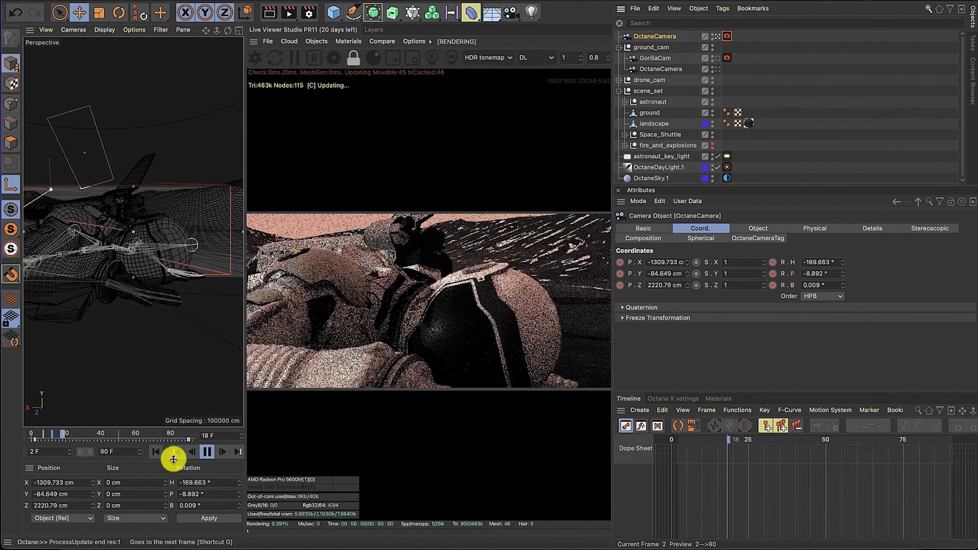
click(203, 458)
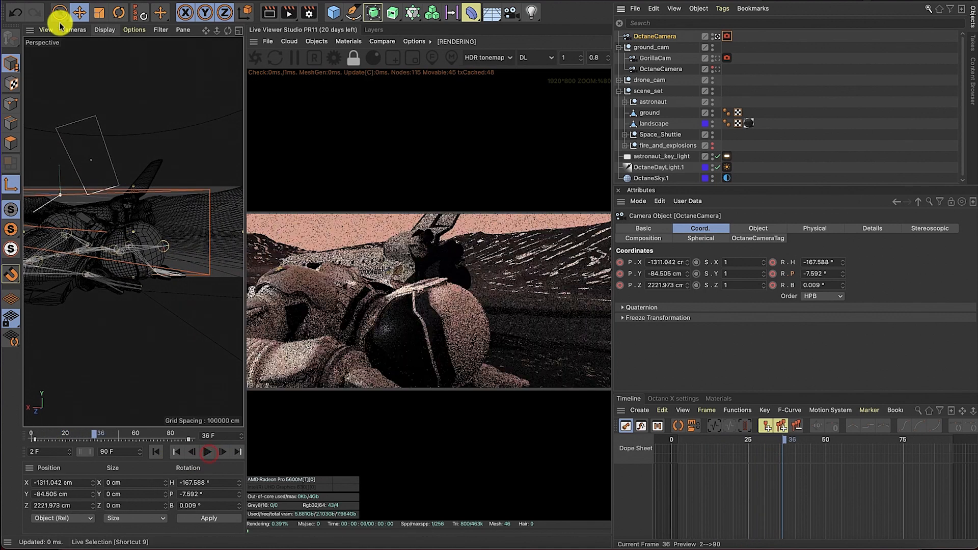
Switch the viewport to a shaded display with mesh lines, make a Viewport Renderer MP4 preview of the preview range, and play it
click(104, 32)
click(127, 82)
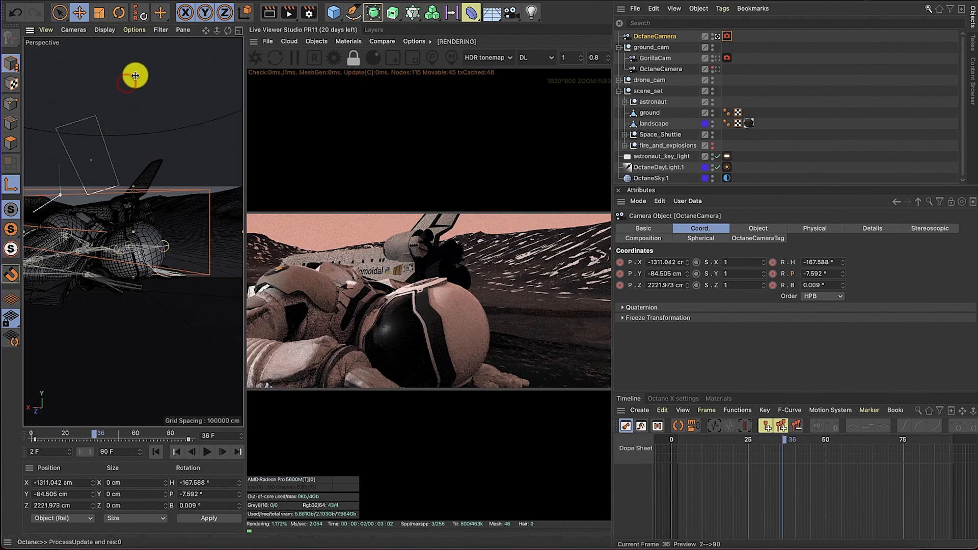
click(294, 14)
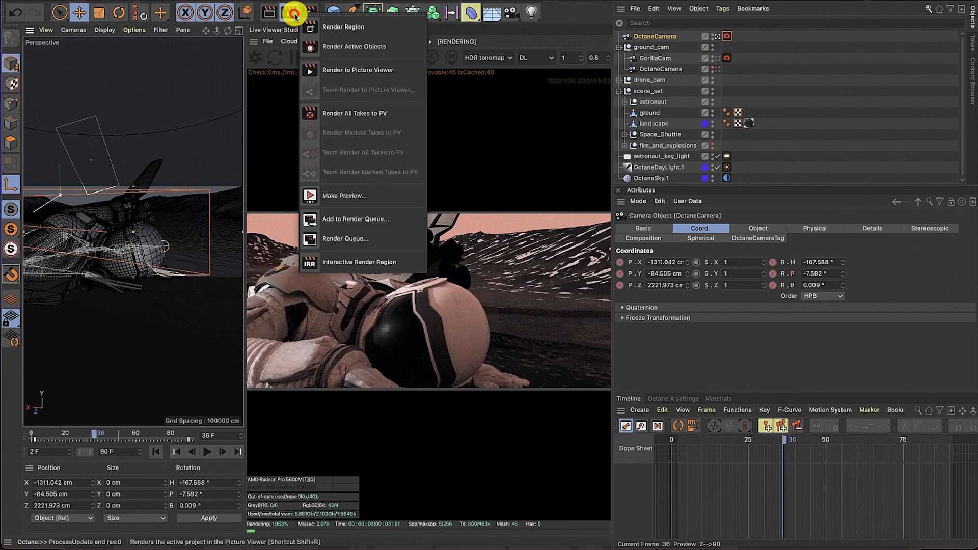
click(348, 195)
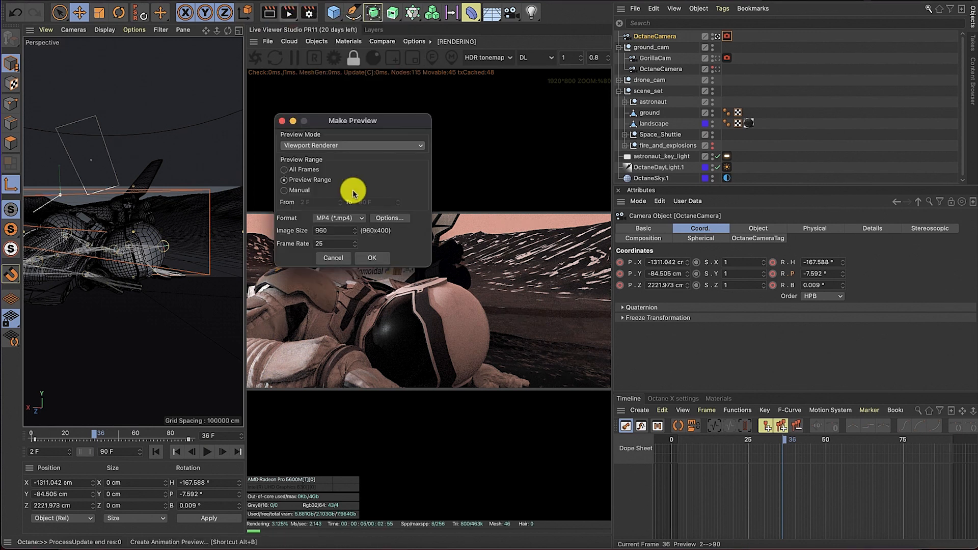
click(369, 258)
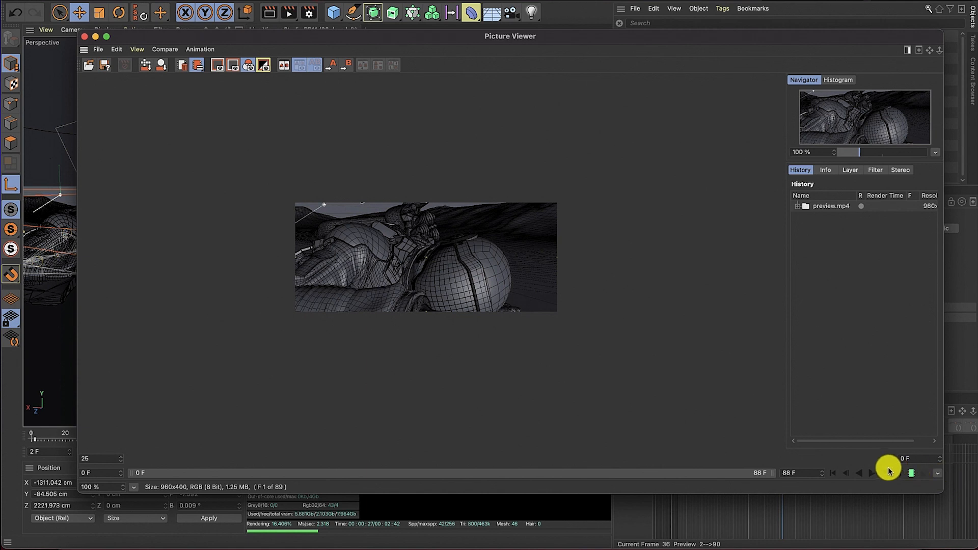
click(877, 474)
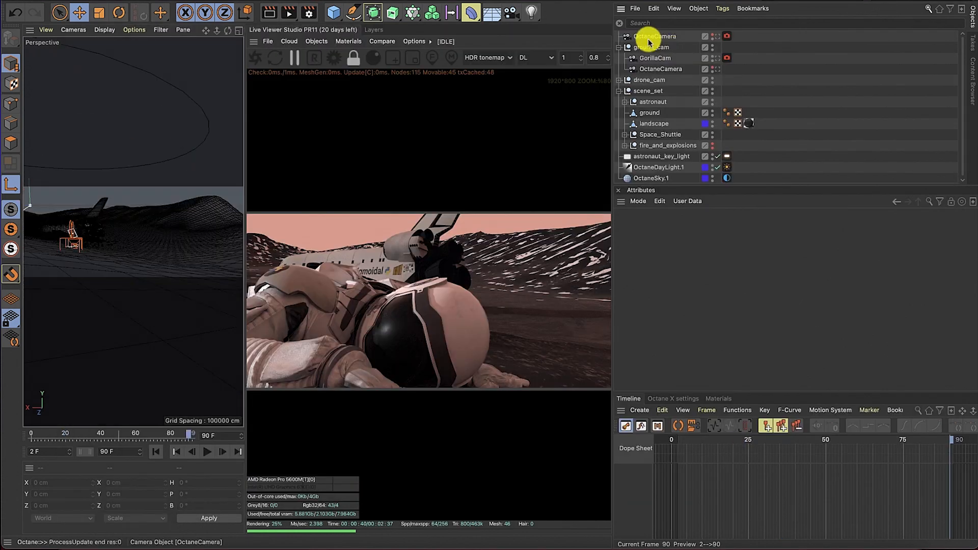
At frame 90, reframe the OctaneCamera farther back from the astronaut, keyframe its position and rotation, and return to the first frame
click(650, 37)
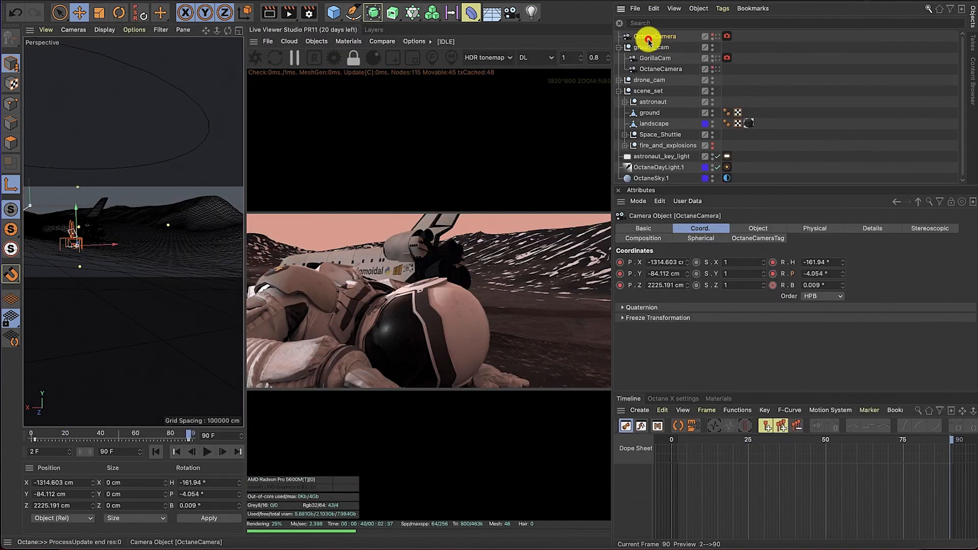
click(718, 37)
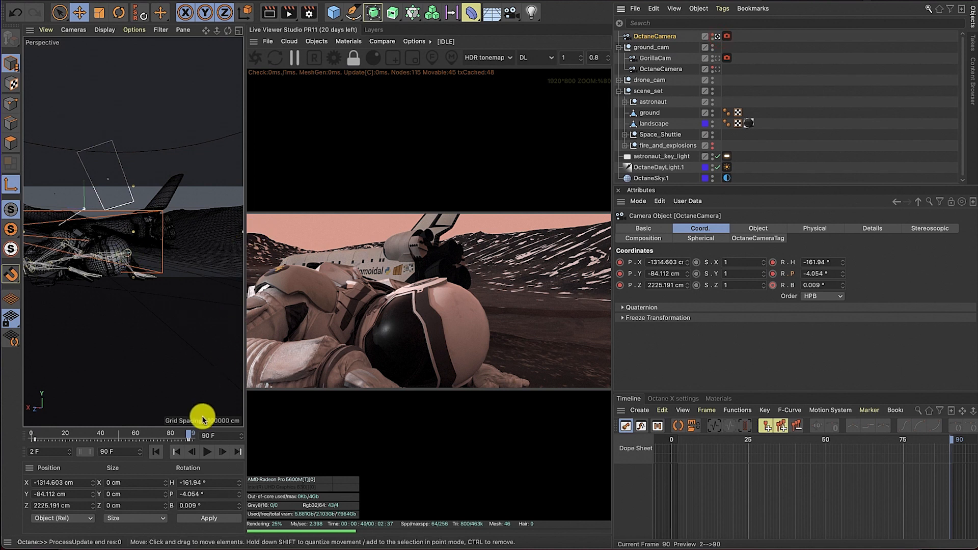
alt+right_drag(103, 273, 122, 343)
alt+drag(93, 268, 79, 254)
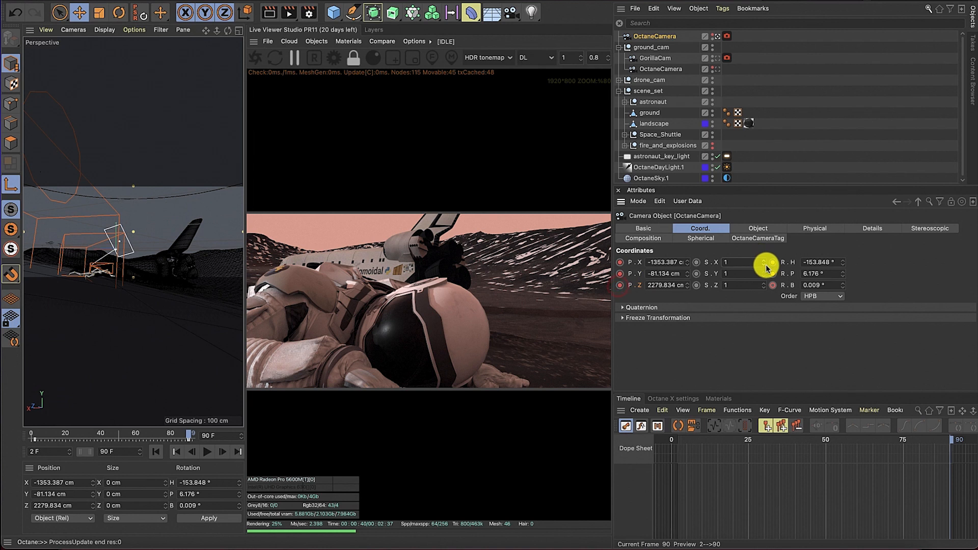
key(shift+f)
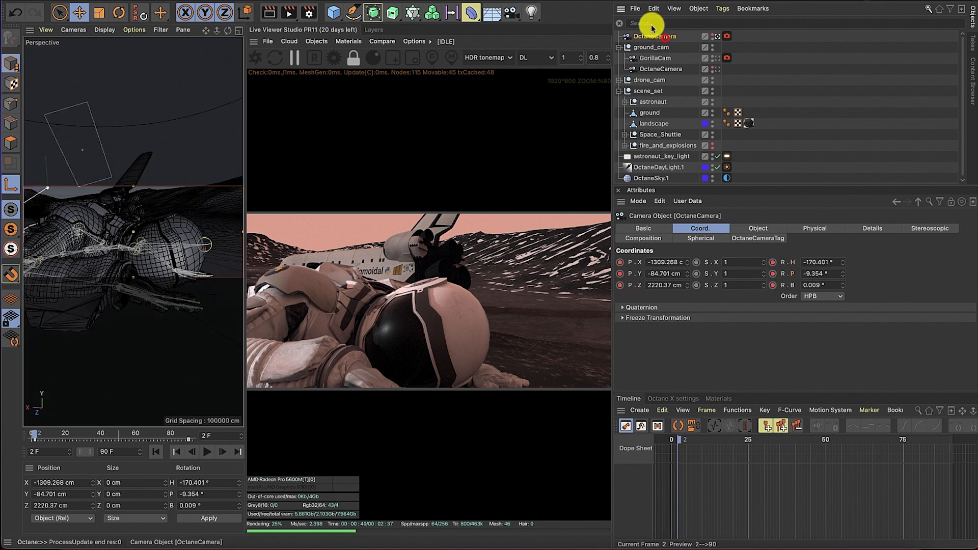
Add a GorillaCam Plus camera with OctaneCamera as its input and apply the Cinematic preset Run from Zombies
click(663, 1)
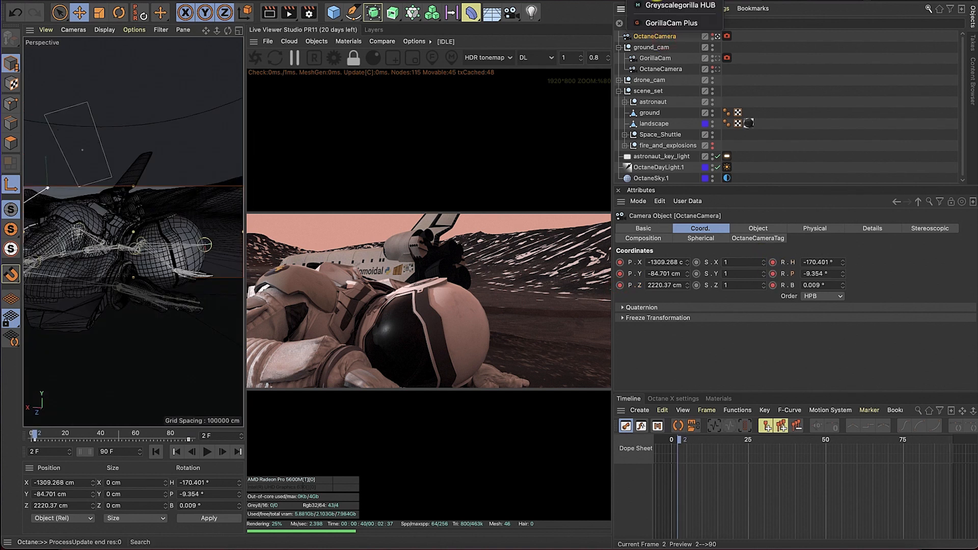
click(674, 22)
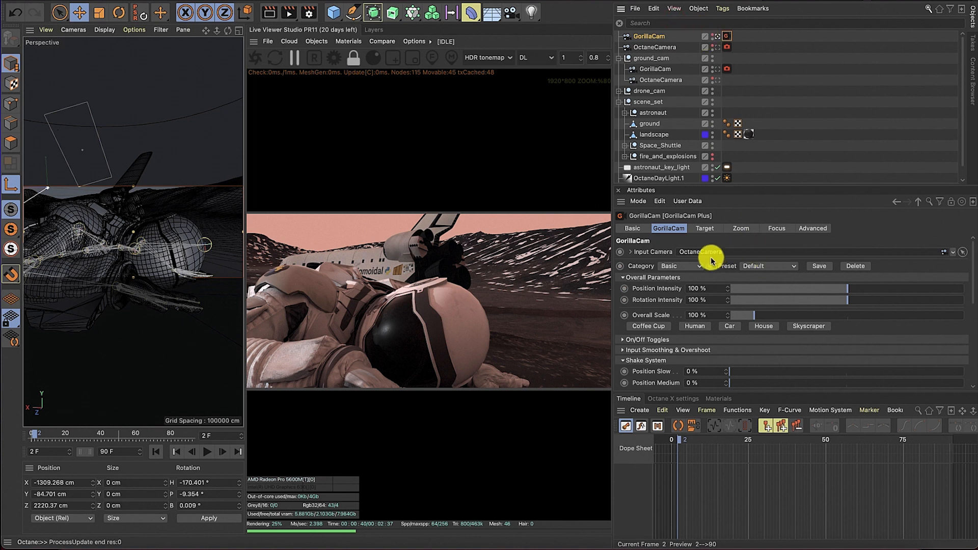
click(693, 264)
click(697, 289)
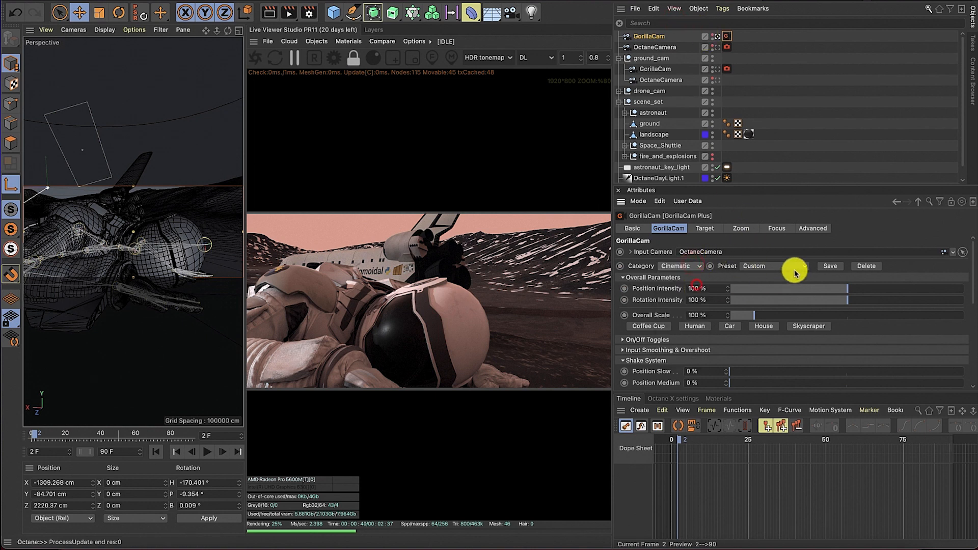
click(792, 267)
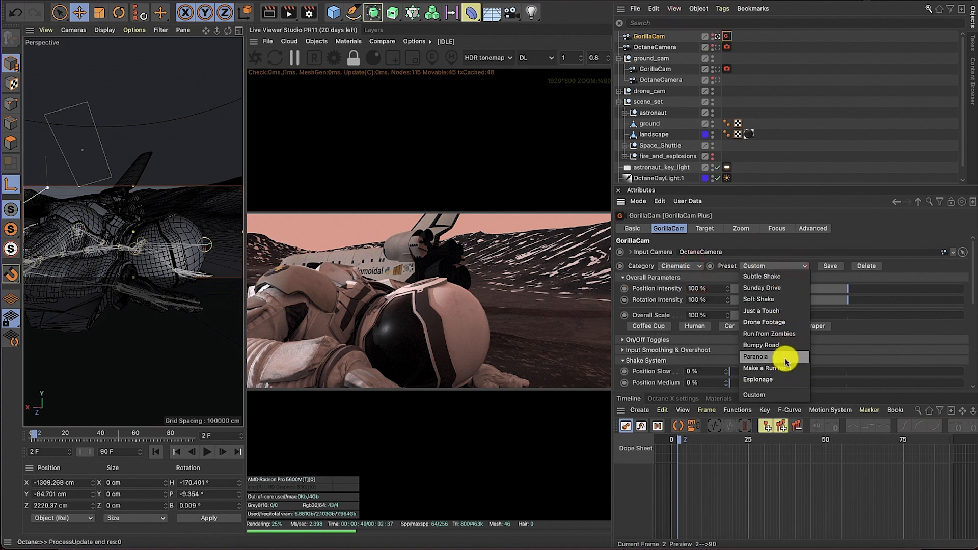
click(787, 334)
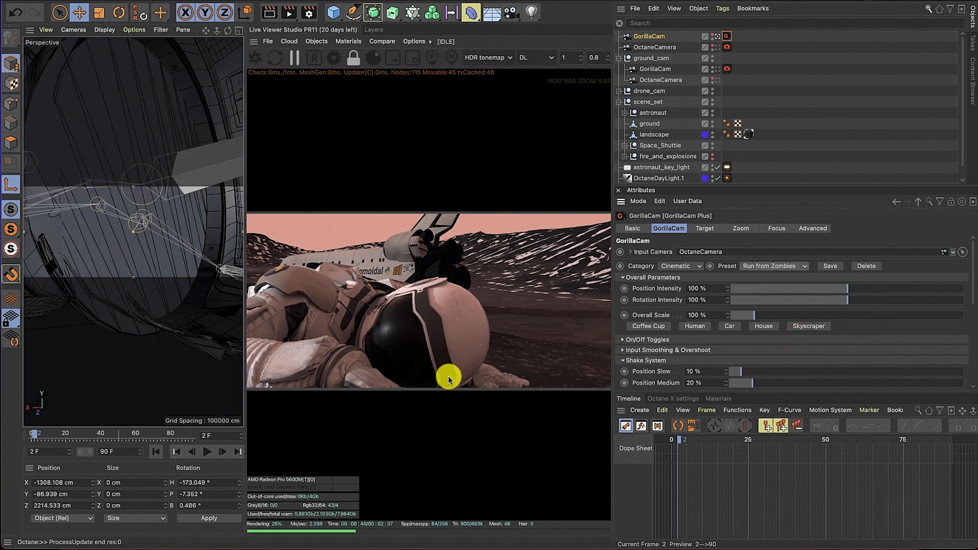
Play back the camera shake and change the GorillaCam preset to Drone Footage
click(208, 452)
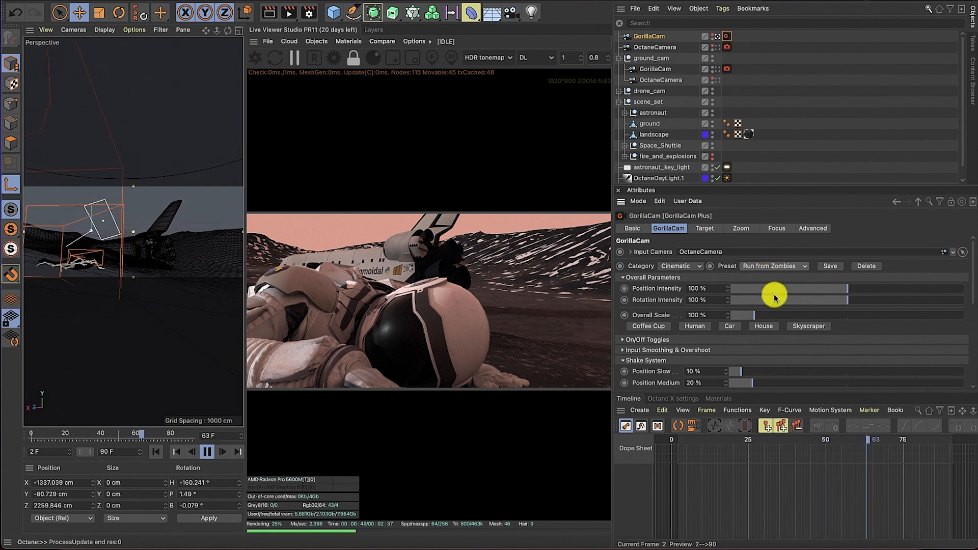
click(781, 266)
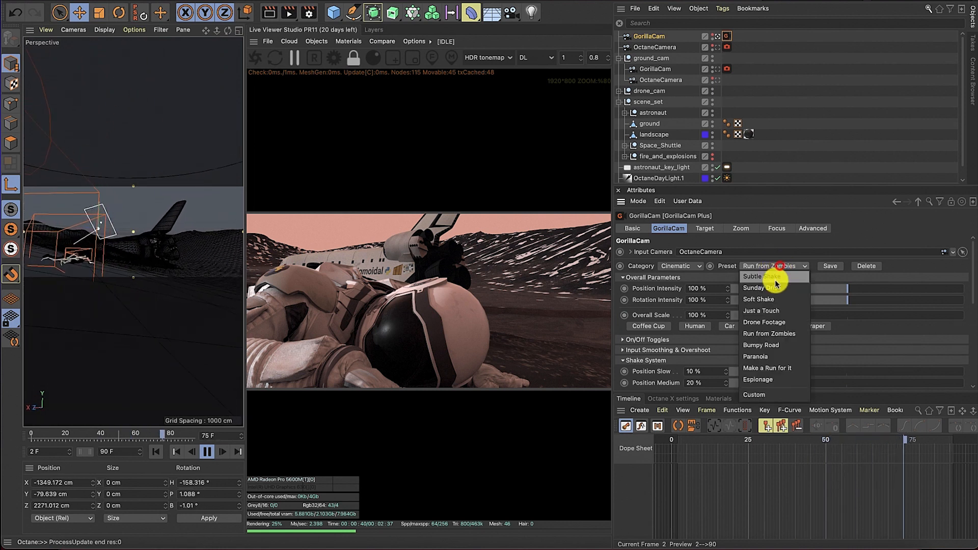
click(775, 323)
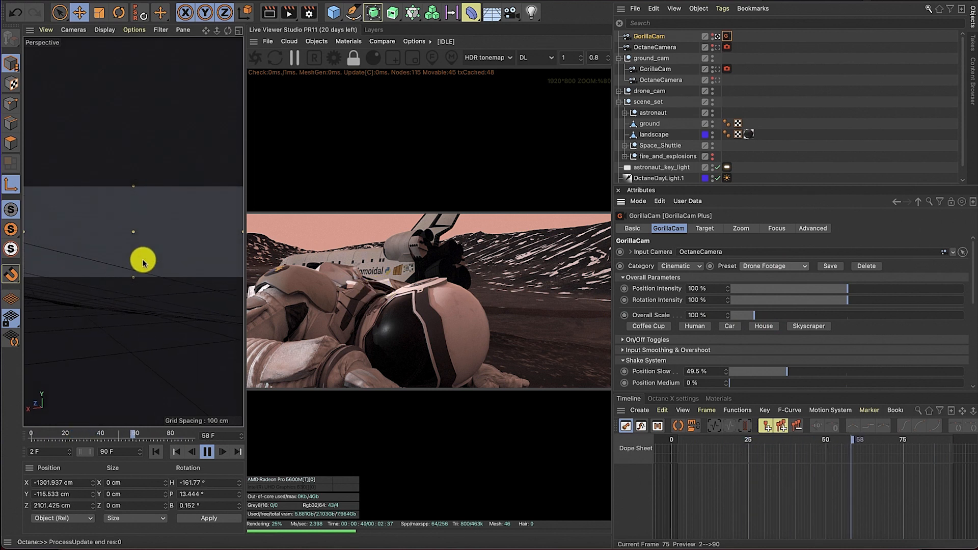
Stop playback at the first frame, look through the OctaneCamera, raise it above the astronaut, and keyframe its position
click(666, 47)
click(207, 451)
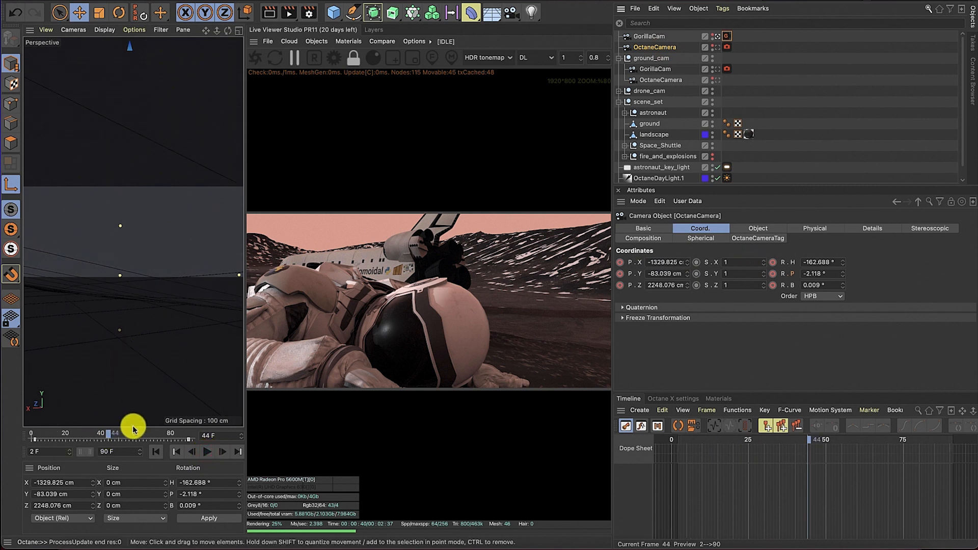
click(151, 450)
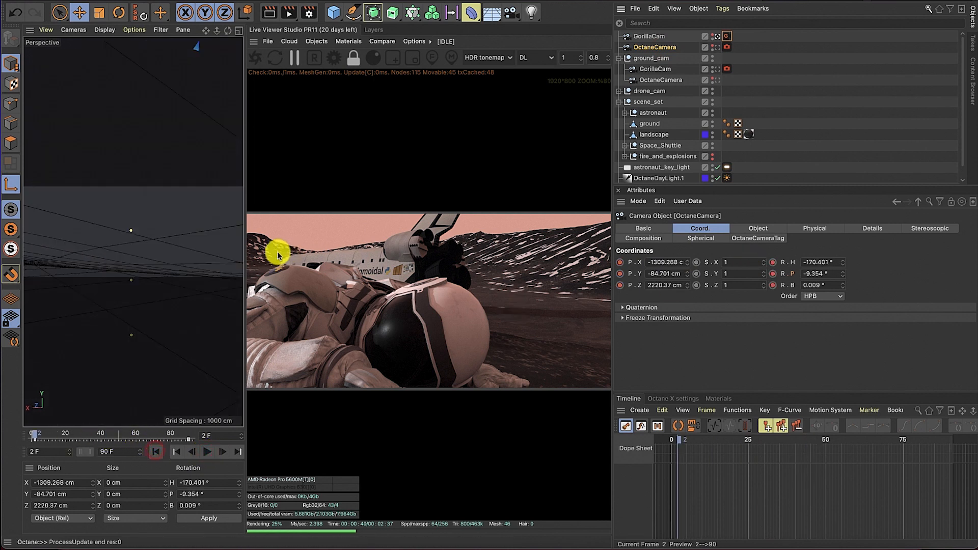
click(718, 47)
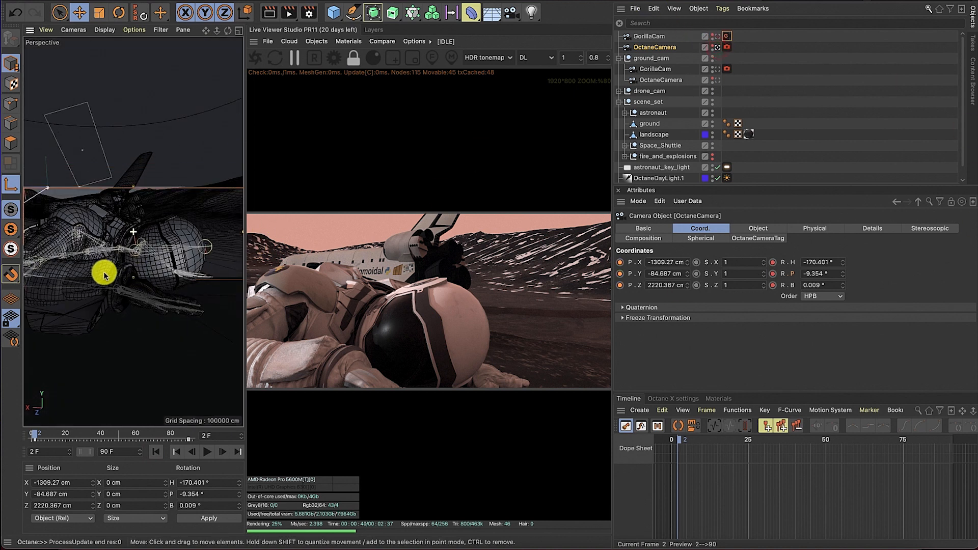
alt+middle_drag(108, 308, 107, 319)
mouse_move(111, 203)
alt+middle_down()
mouse_move(121, 229)
mouse_move(120, 188)
mouse_move(115, 194)
alt+middle_up()
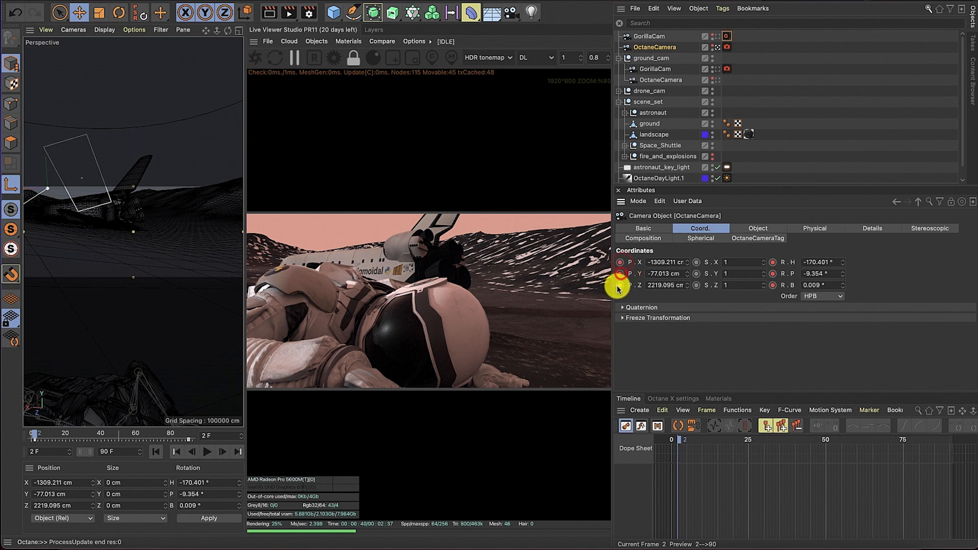
At frame 90, move the OctaneCamera high above the crash site, keyframe its position and rotation, and return to the first frame
drag(115, 437, 217, 430)
alt+middle_drag(75, 230, 70, 260)
alt+drag(70, 259, 128, 267)
alt+middle_drag(127, 266, 123, 261)
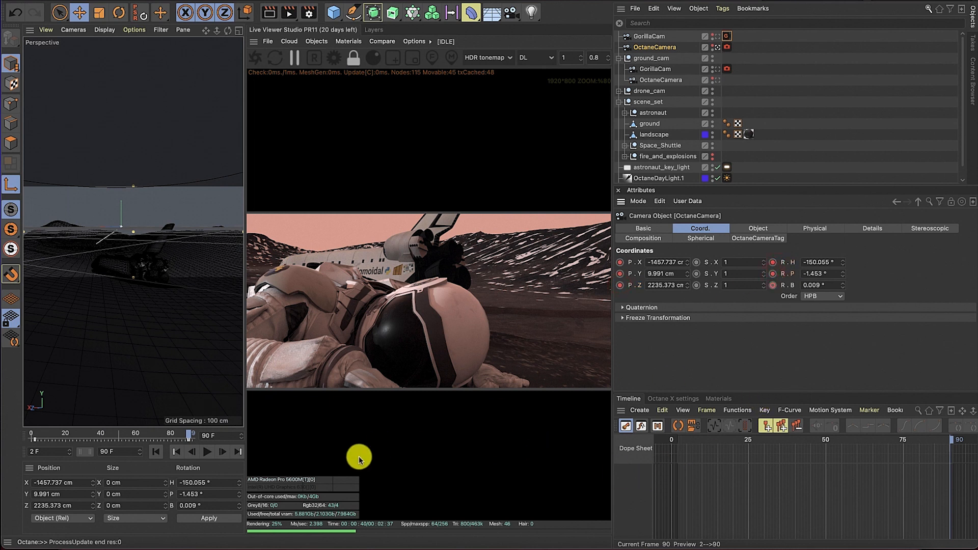
click(156, 452)
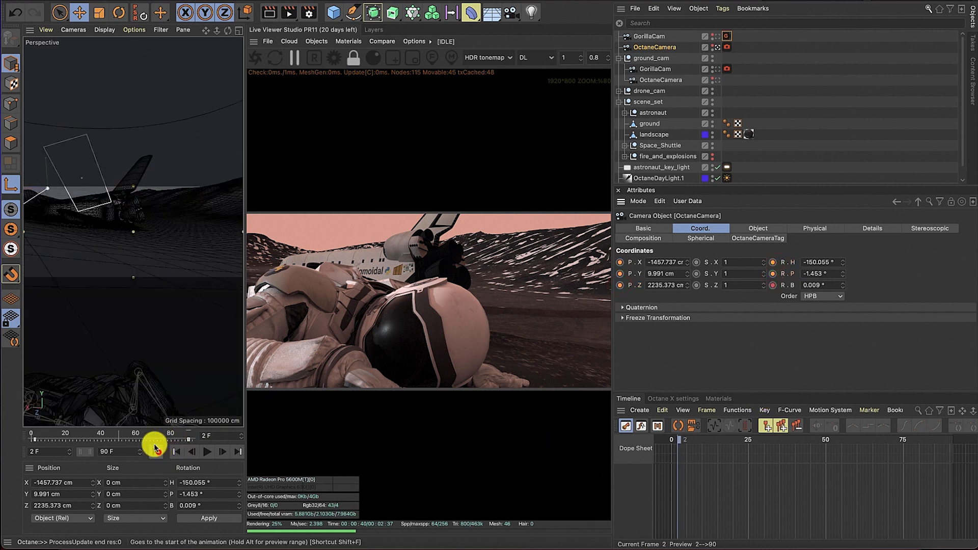
Clear the new GorillaCam's input camera, link OctaneCamera to it again, and play back the animation
click(649, 36)
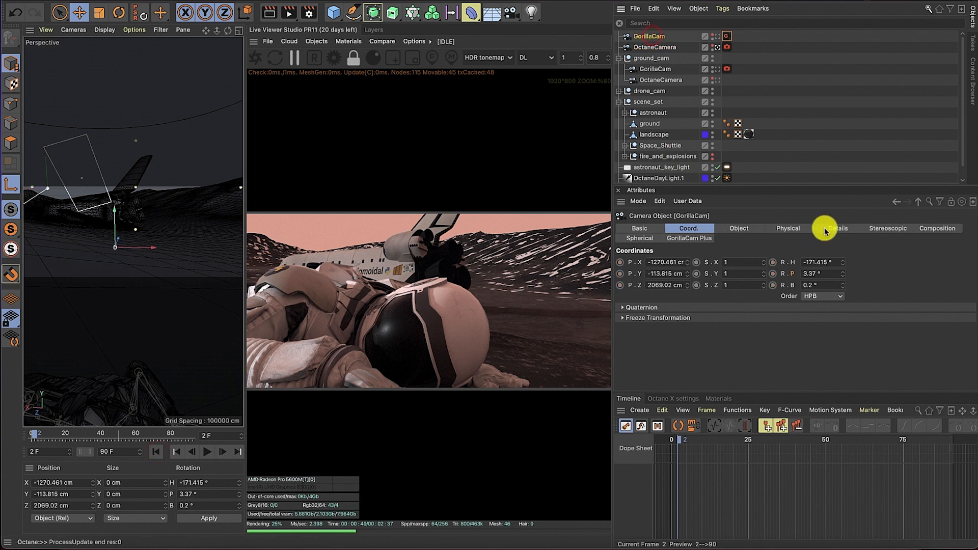
click(676, 239)
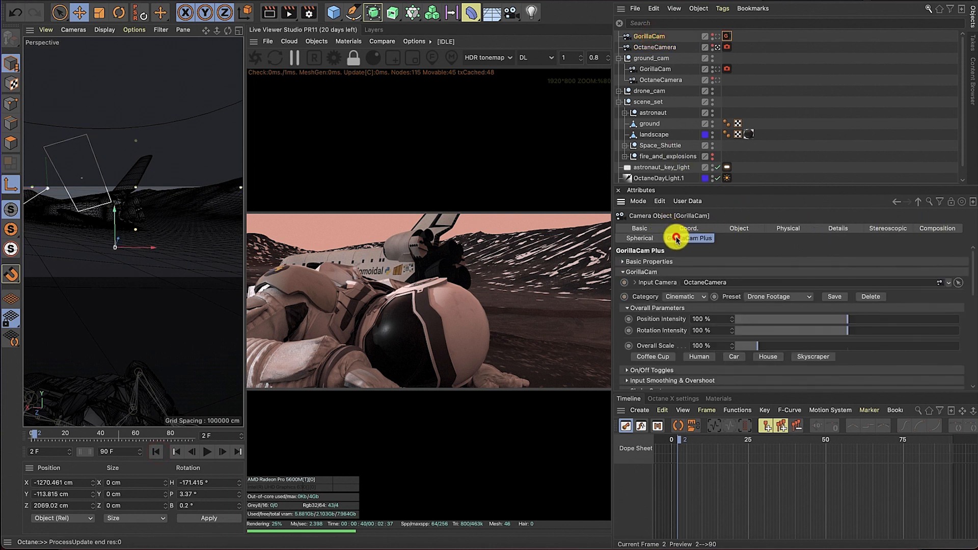
click(935, 293)
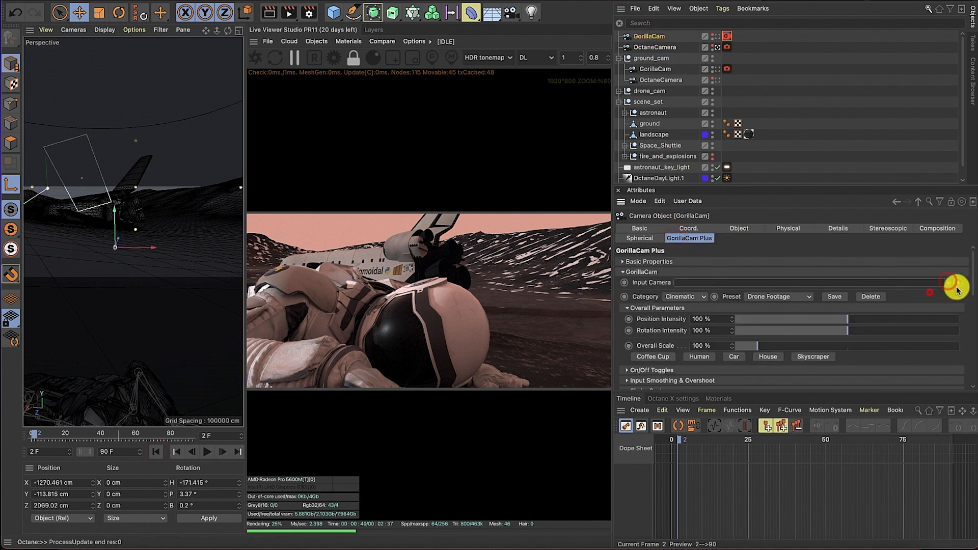
click(958, 283)
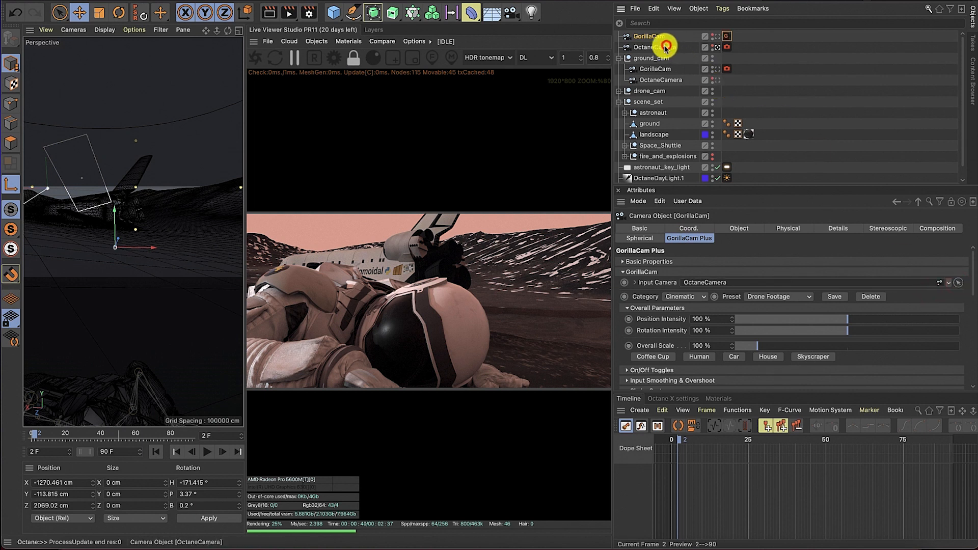
click(211, 452)
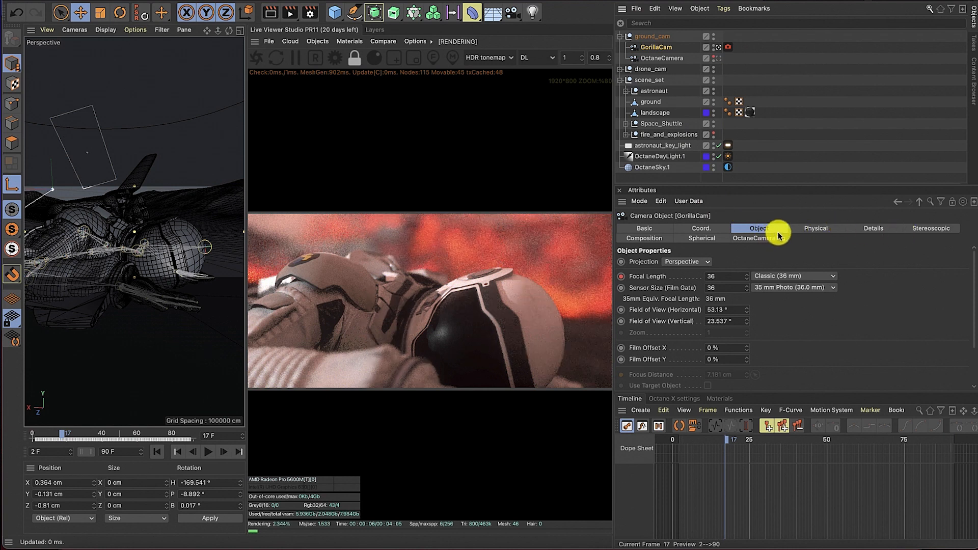
In the Octane camera tag of ground_cam's GorillaCam, switch post processing off and on again and adjust its bloom power
click(728, 47)
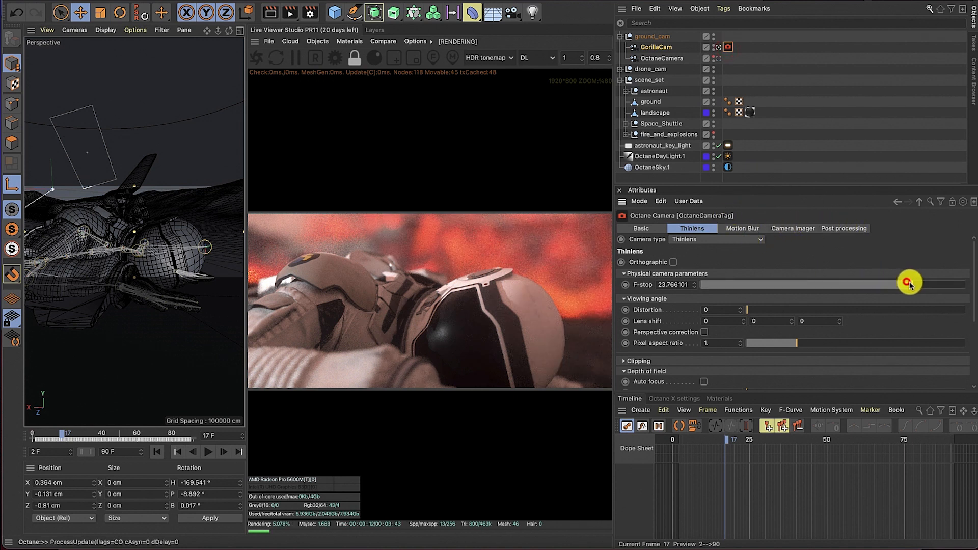
click(838, 229)
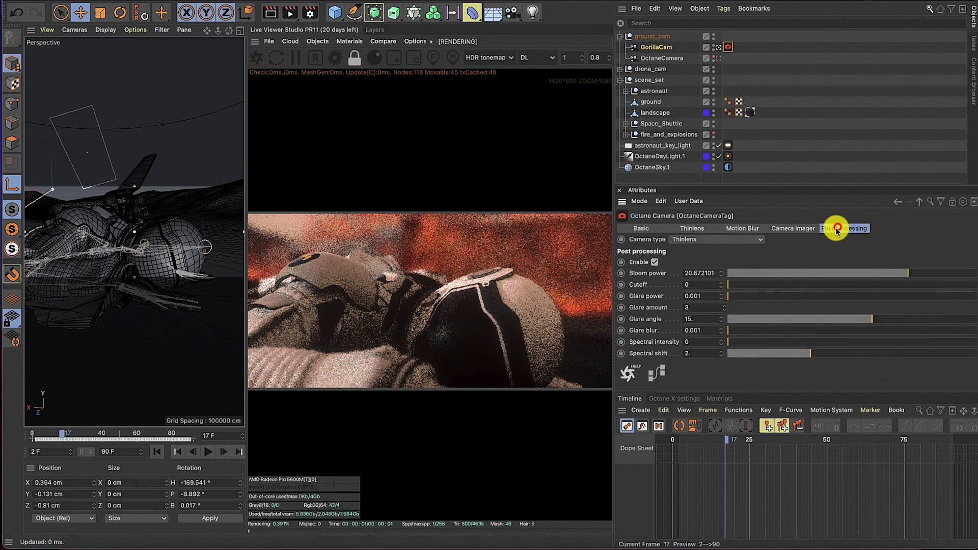
click(656, 262)
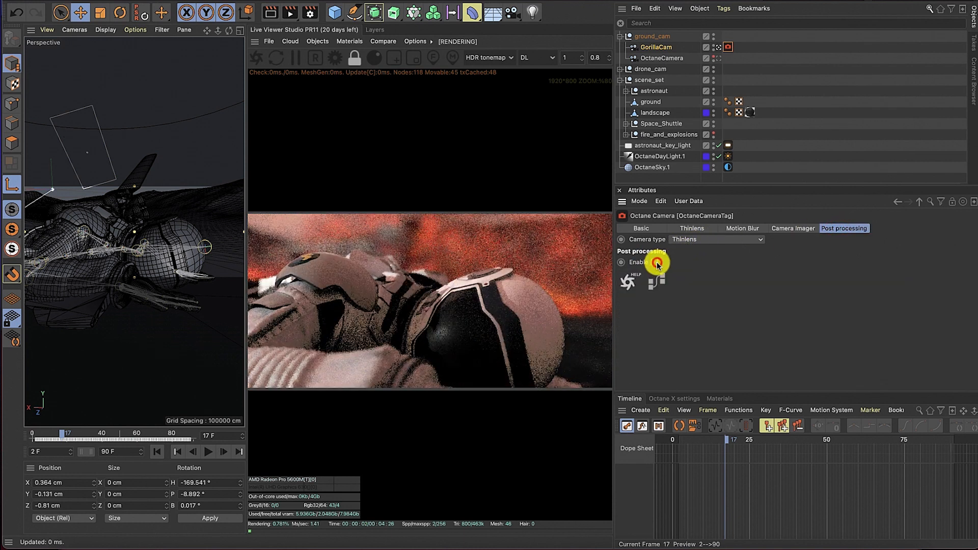
click(656, 263)
drag(911, 269, 723, 283)
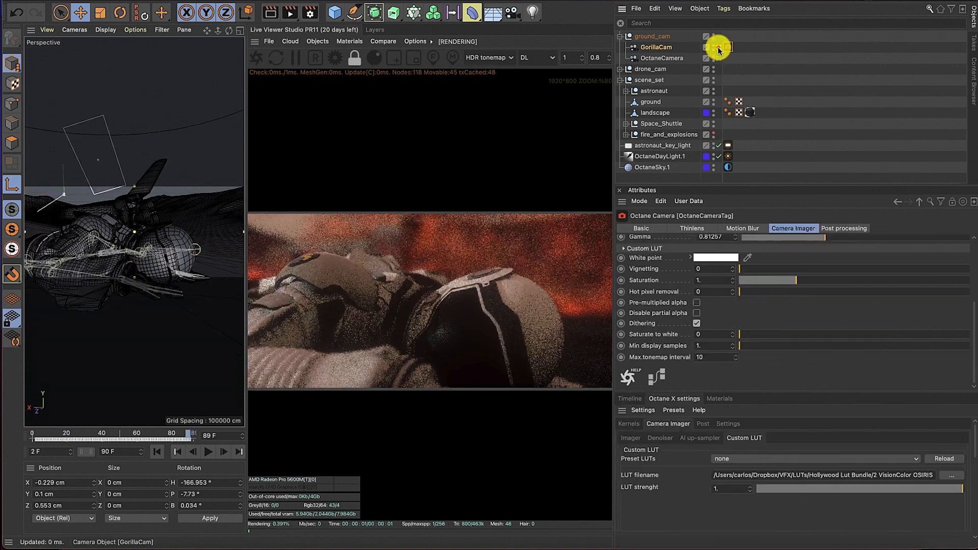
Leave the GorillaCam view and look around the astronaut and crashed shuttle with the free viewport camera
scroll(80, 245, up, 5)
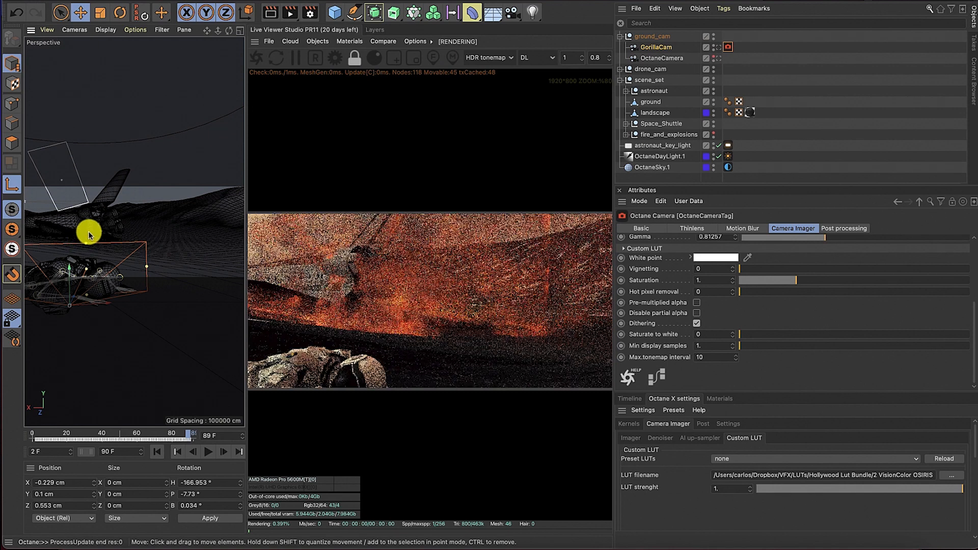
alt+middle_drag(89, 231, 87, 233)
alt+drag(87, 234, 164, 223)
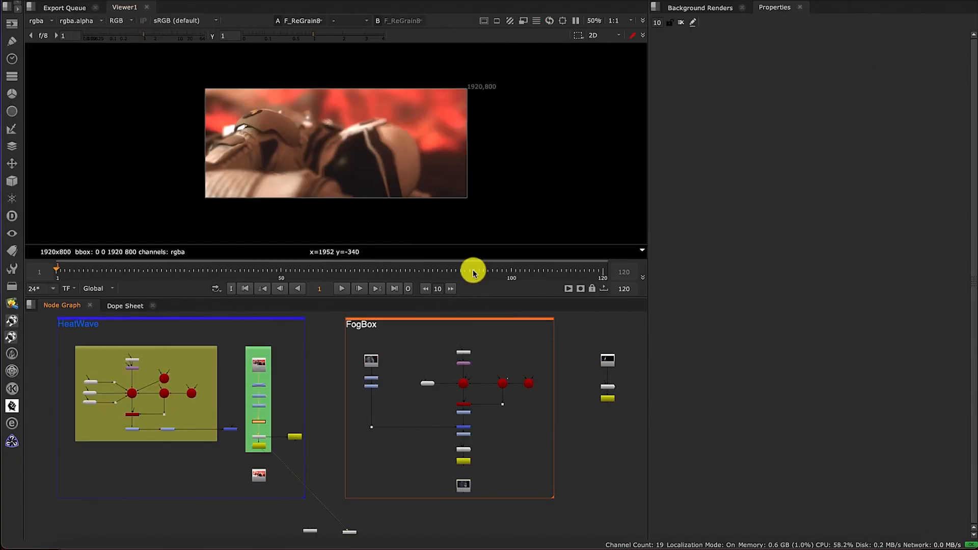
In Nuke, show the render from the Read13 node of the HeatWave group in the viewer
click(260, 368)
key(1)
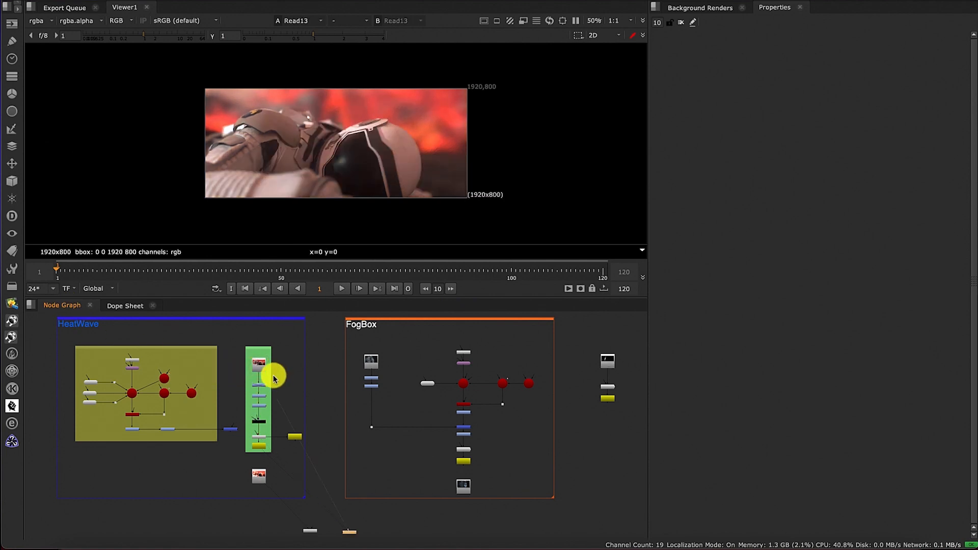
Open the Read13 node's properties and inspect its rendered image sequence file path
scroll(274, 378, up, 3)
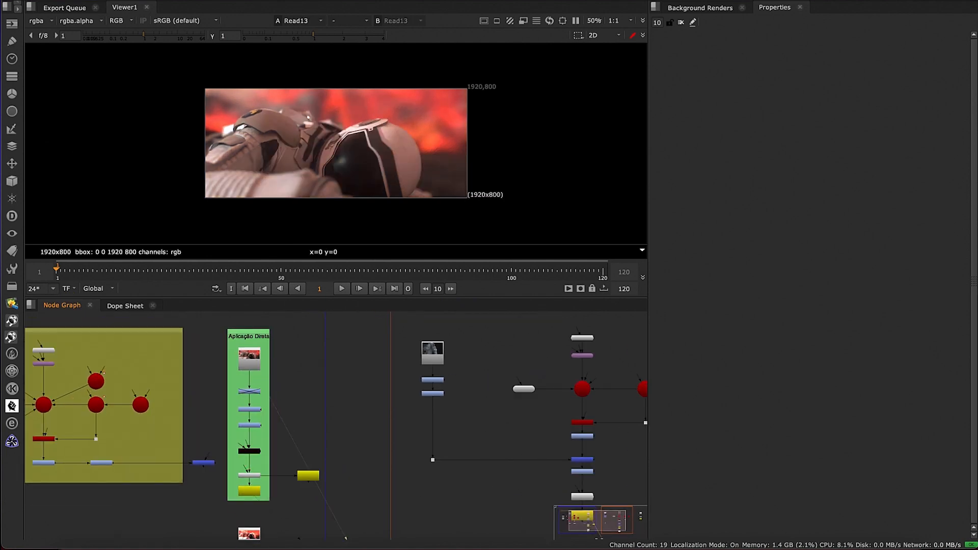
double_click(254, 367)
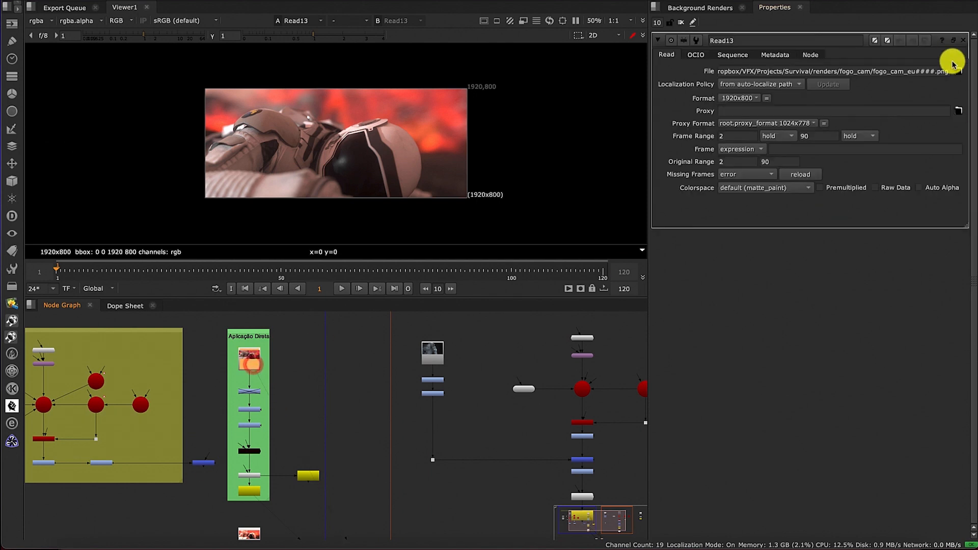
drag(877, 72, 973, 79)
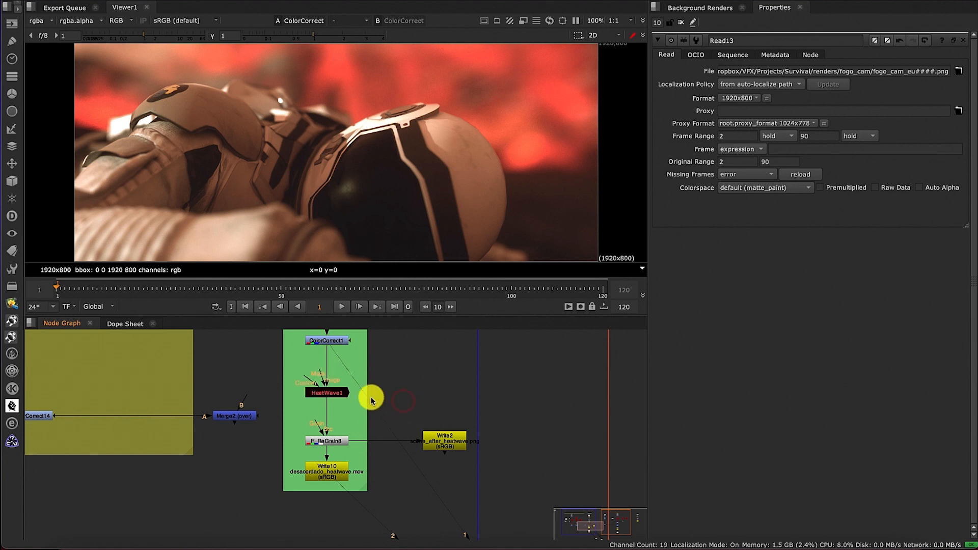
Open the HeatWave1 node's settings, show its output in the viewer and play back the distorted footage
double_click(336, 397)
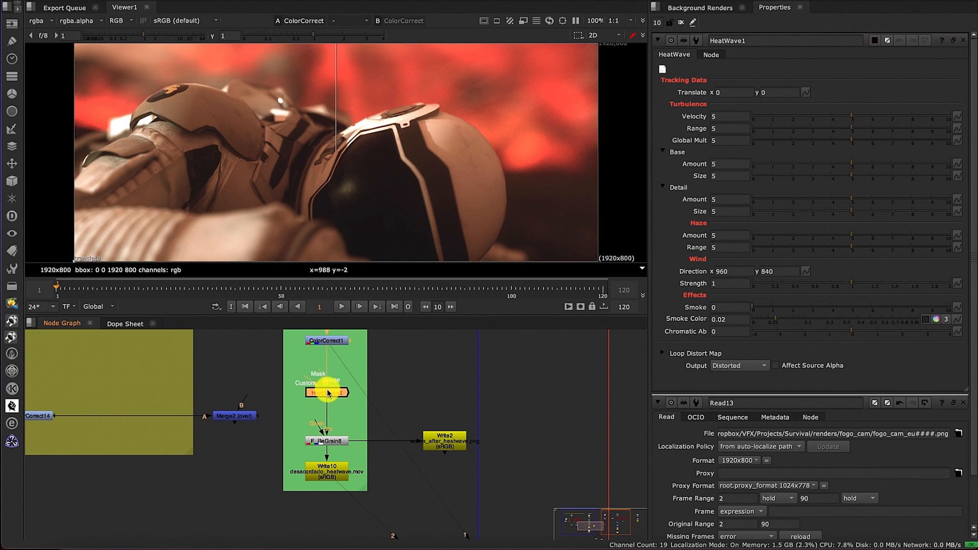
key(1)
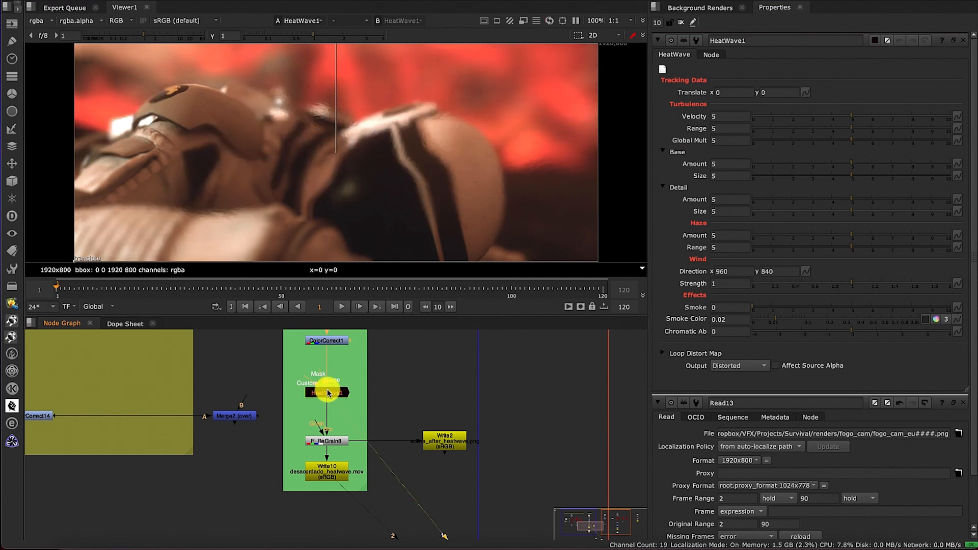
click(340, 307)
scroll(401, 193, down, 2)
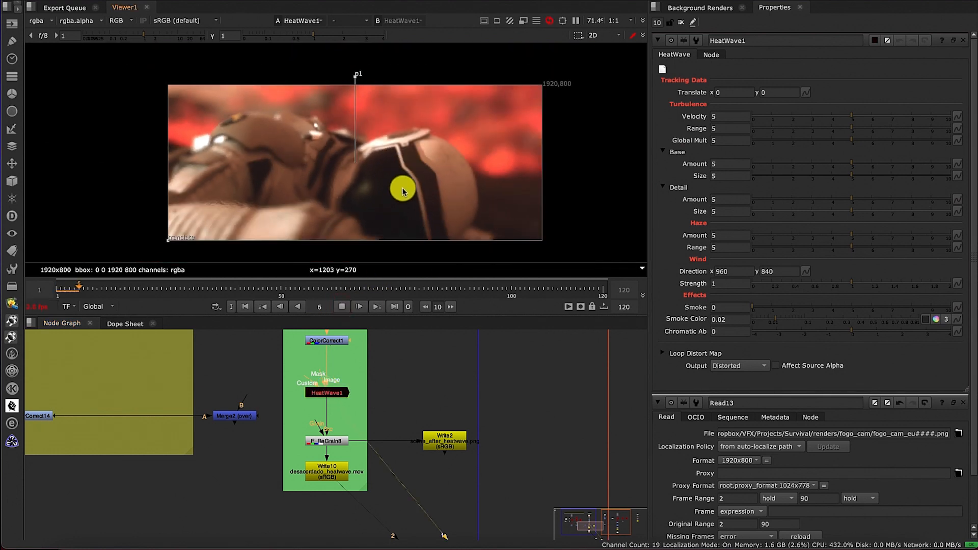
scroll(441, 194, down, 1)
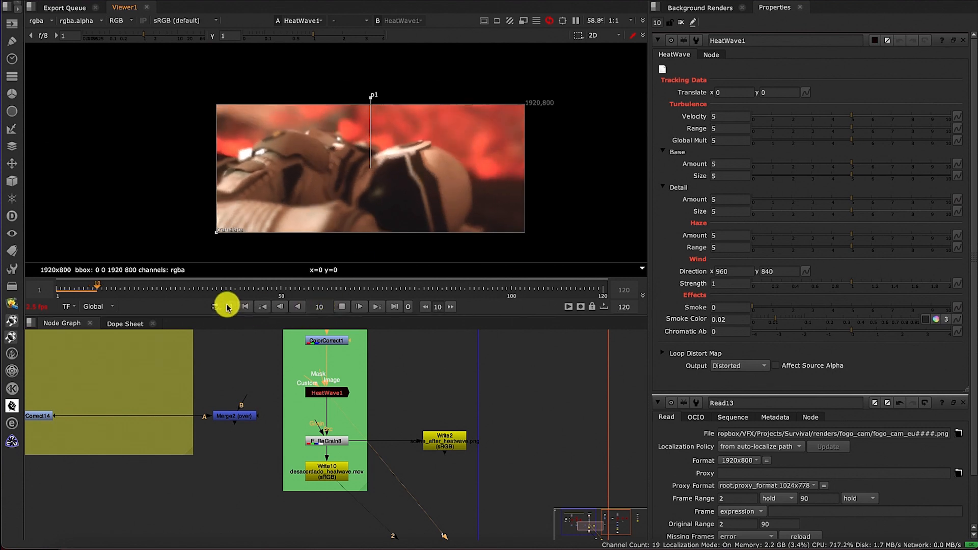
click(243, 306)
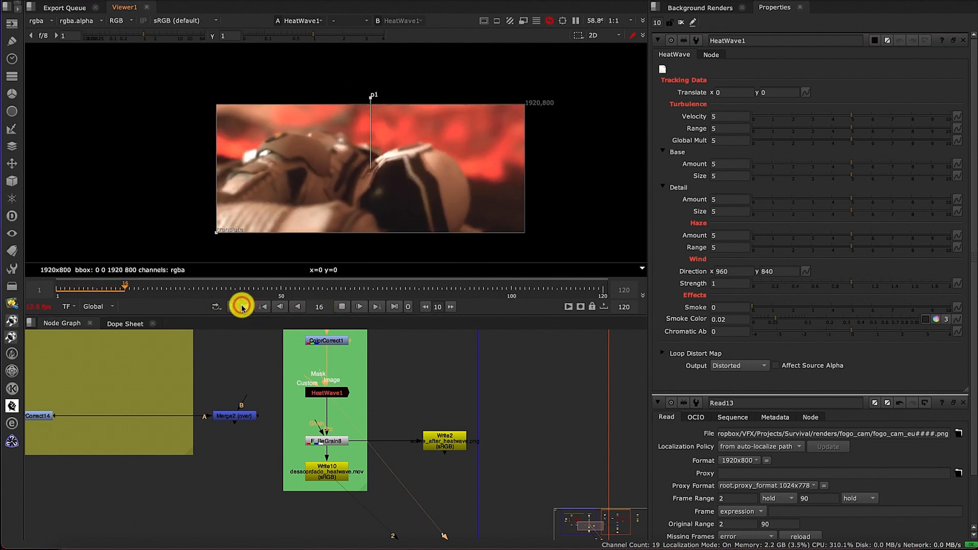
click(242, 307)
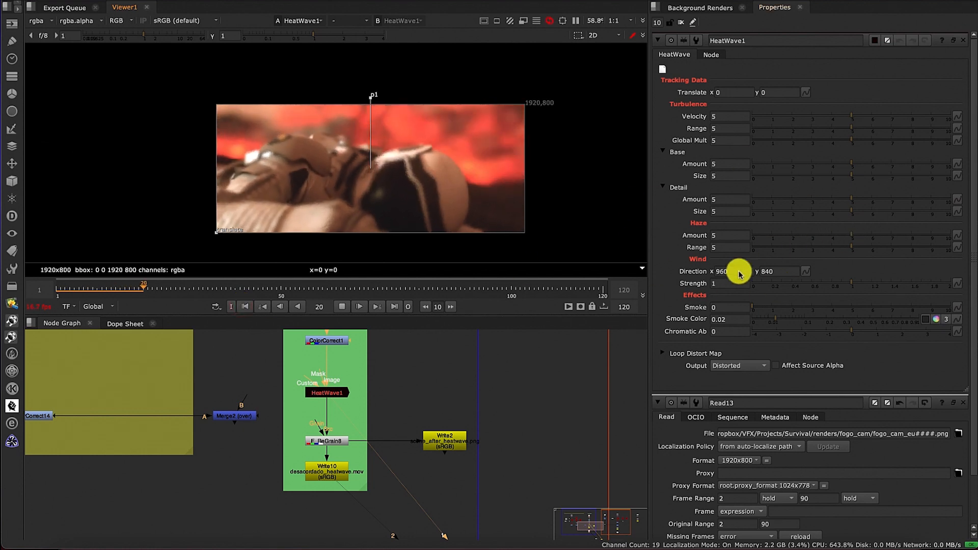
Try a haze amount of 8.2 in HeatWave1, stop the playback and test the smoke effect
drag(849, 235, 909, 244)
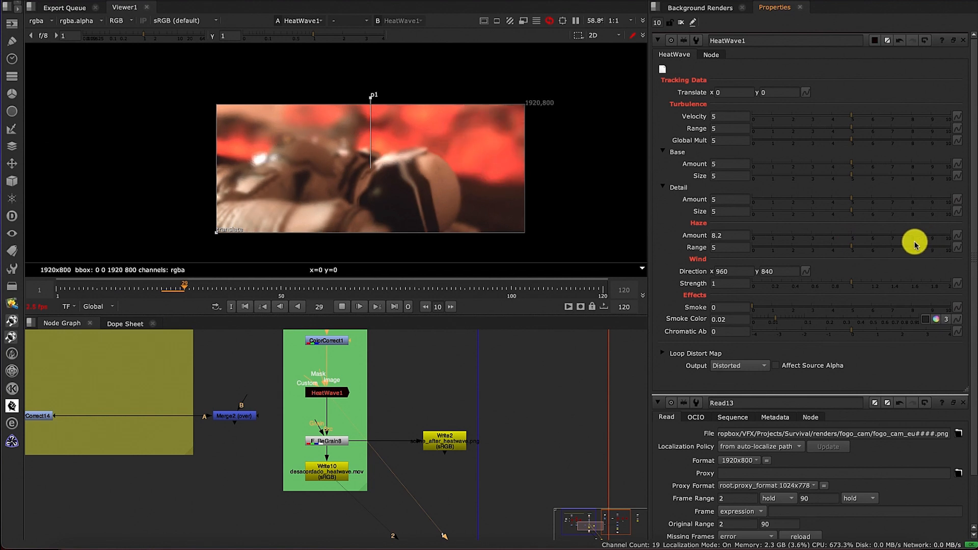
click(342, 306)
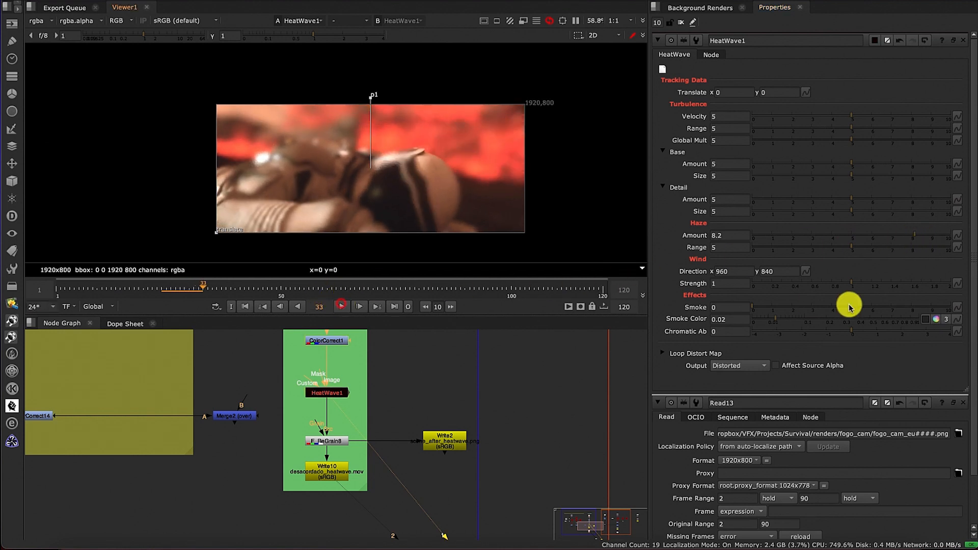
drag(811, 306, 850, 308)
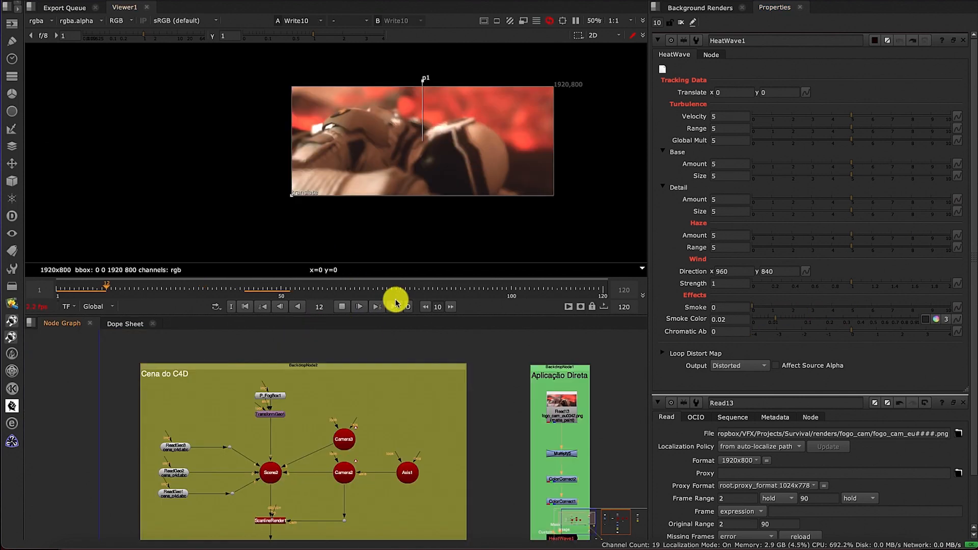
Stop the playback, check the cena_c4d.abc geometry nodes in the Cena do C4D group and show Scene2 in the viewer
click(342, 306)
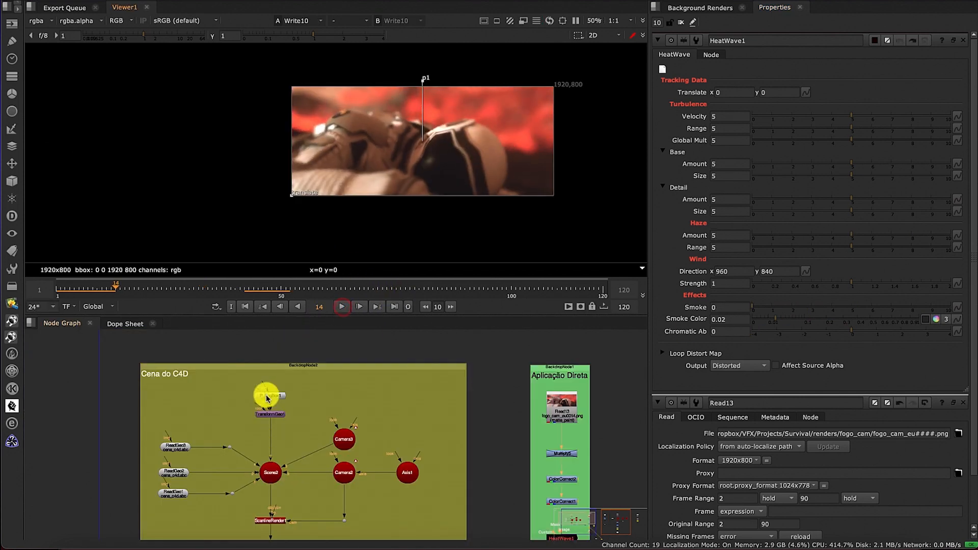
scroll(172, 449, up, 4)
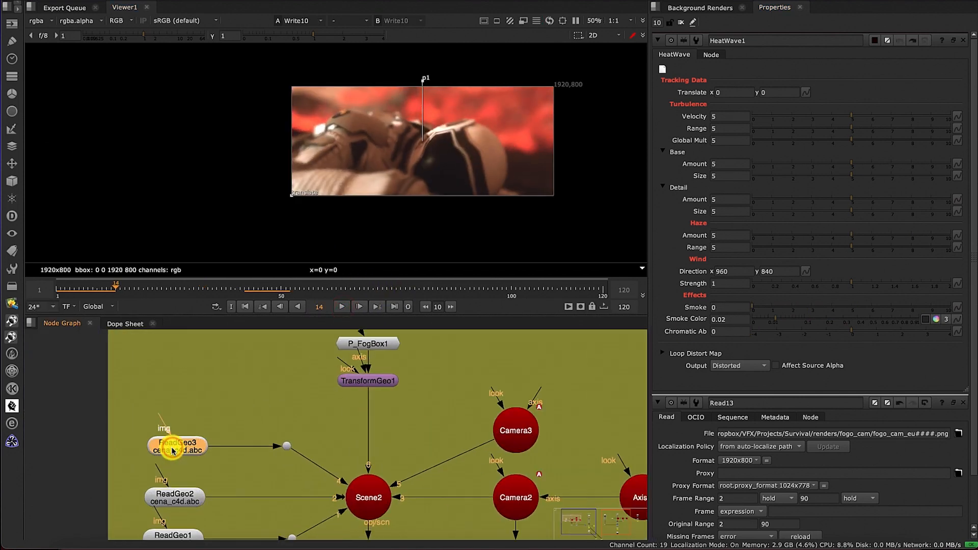
middle_drag(173, 451, 160, 349)
scroll(174, 402, up, 3)
click(170, 431)
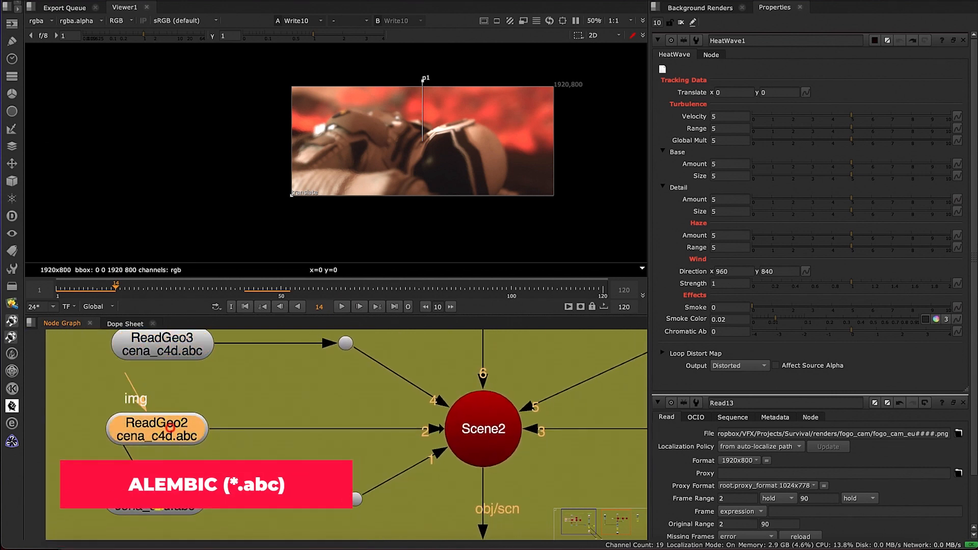
click(163, 498)
click(445, 429)
key(1)
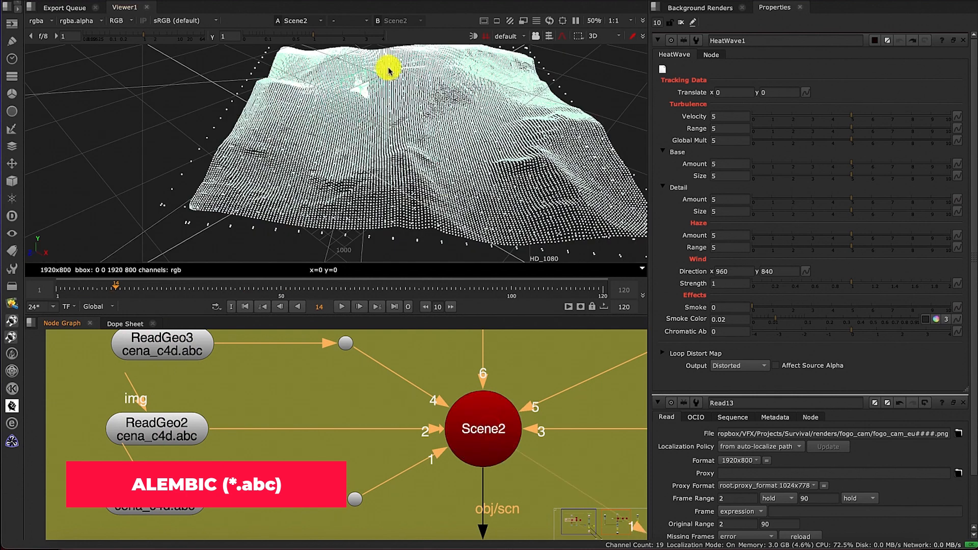
Examine the imported terrain, shuttle, Camera2 and Camera3 of Scene2 from several angles in the 3D viewer
click(399, 189)
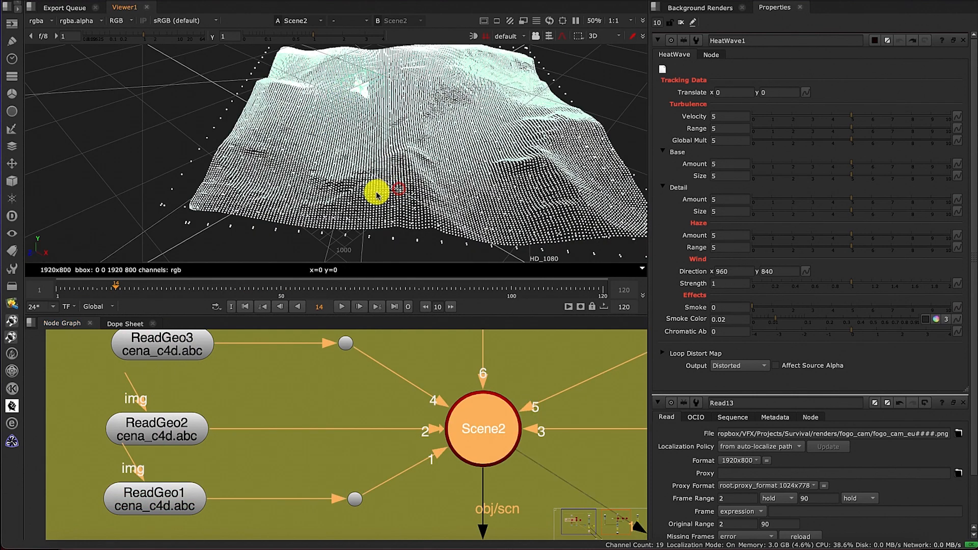
right_click(388, 193)
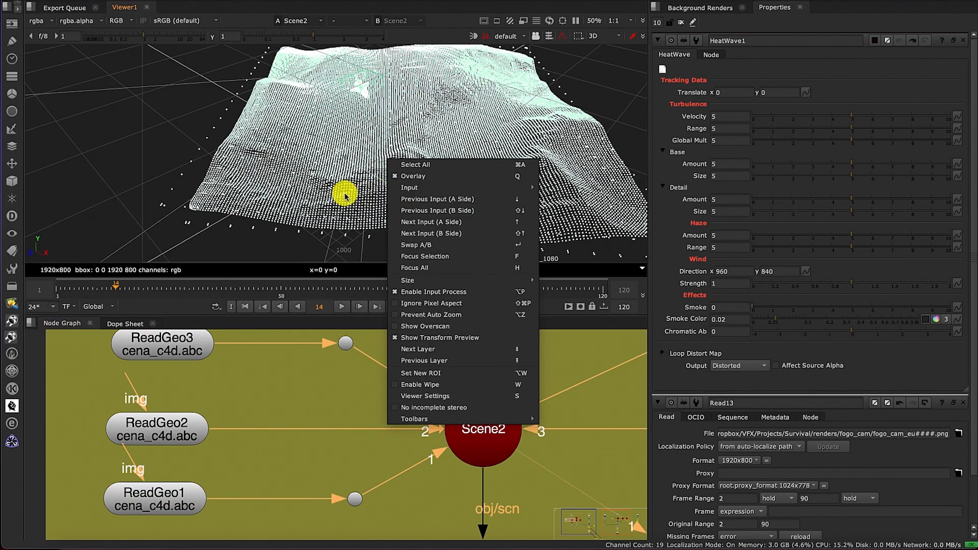
click(345, 196)
scroll(345, 197, up, 3)
scroll(344, 197, down, 3)
super+drag(345, 197, 270, 143)
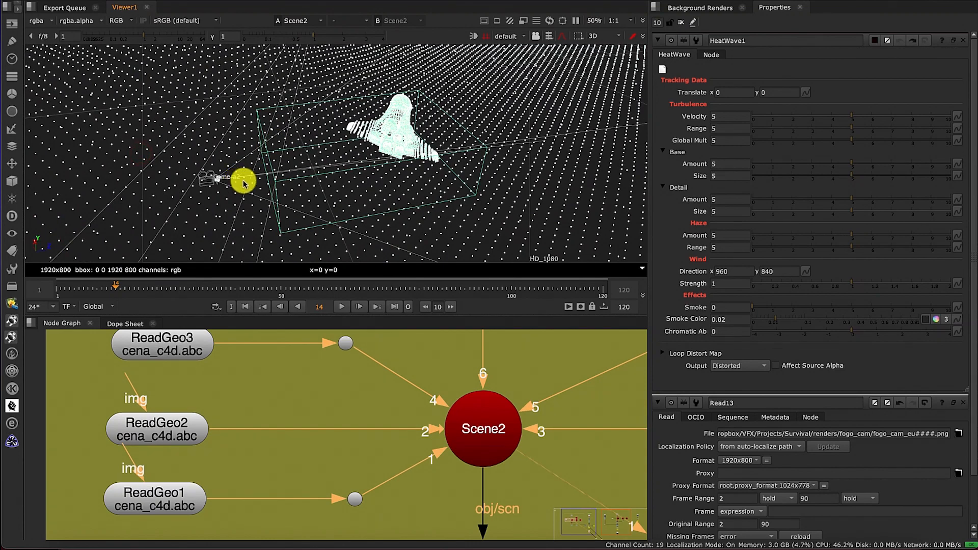
ctrl+drag(244, 184, 307, 179)
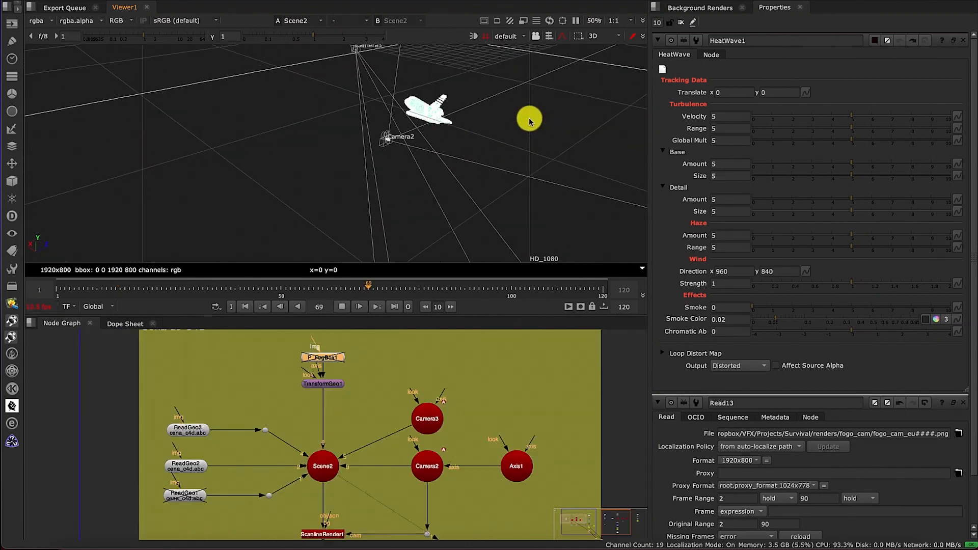
scroll(530, 121, down, 3)
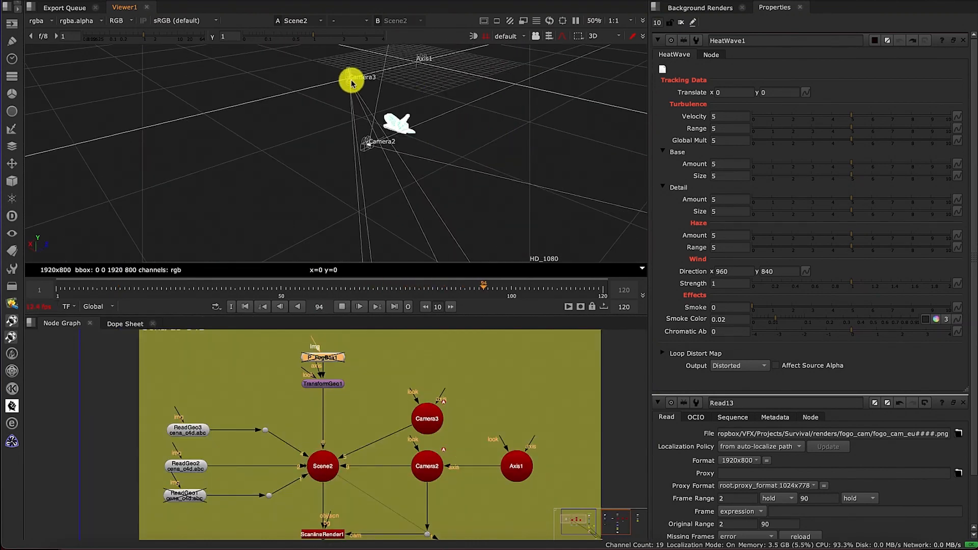
ctrl+drag(349, 80, 365, 95)
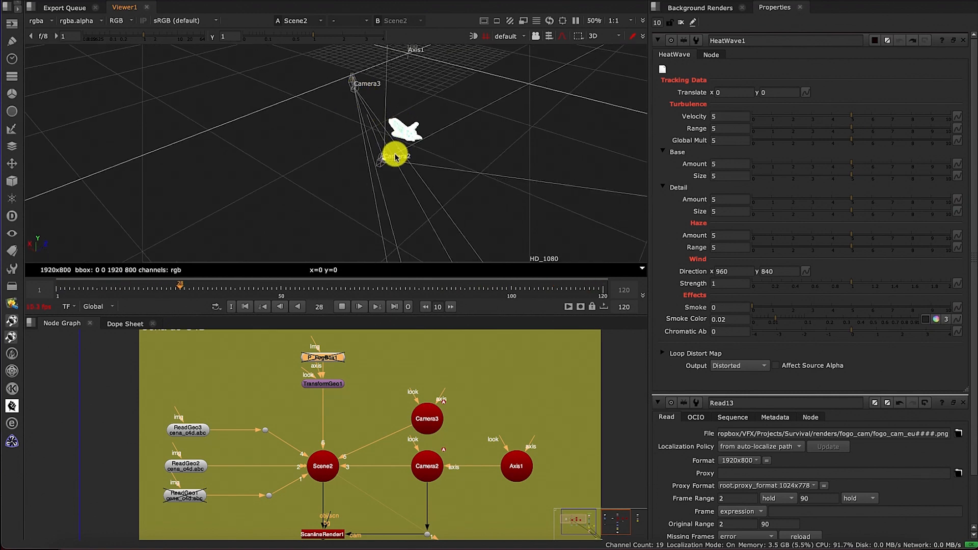
ctrl+drag(387, 156, 430, 163)
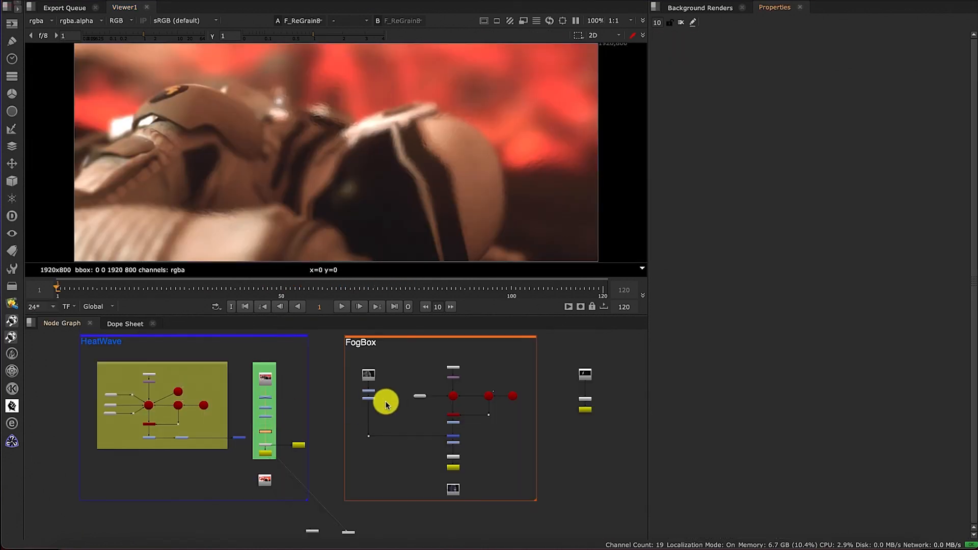
Show the Read16 astronaut render of the FogBox group in the viewer and watch it play back
scroll(384, 402, up, 4)
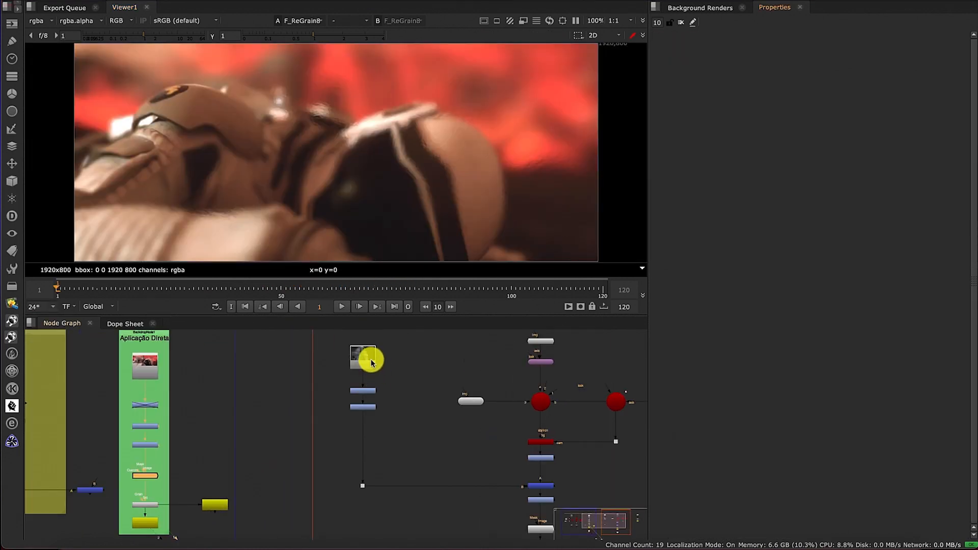
click(371, 362)
key(1)
scroll(382, 207, down, 3)
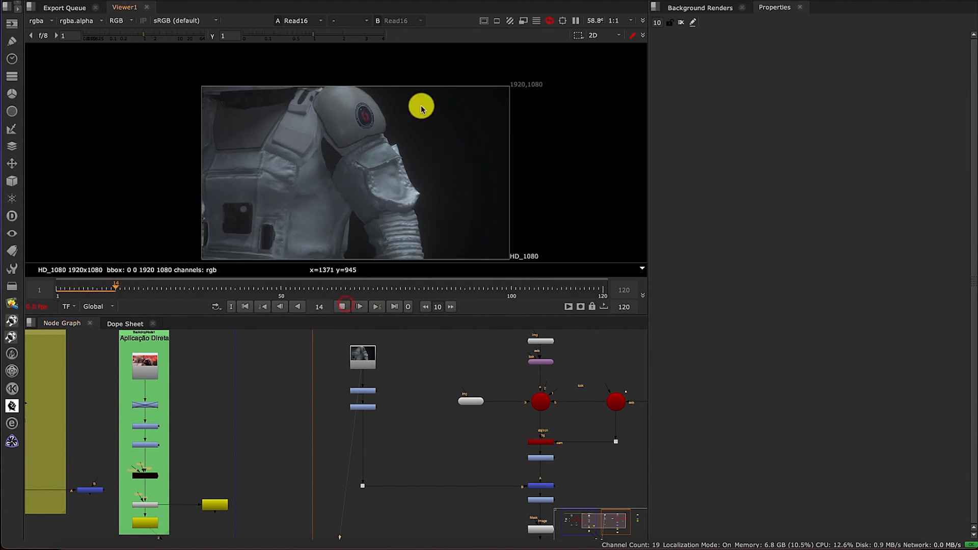
scroll(430, 84, up, 2)
scroll(413, 133, down, 2)
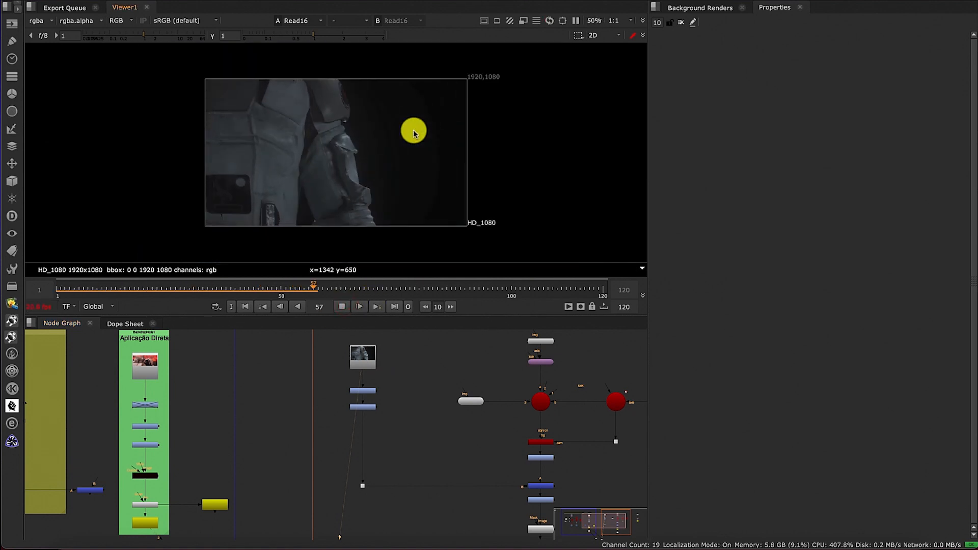
Show the graded version of the Read16 footage in the viewer and stop the playback
click(365, 406)
key(1)
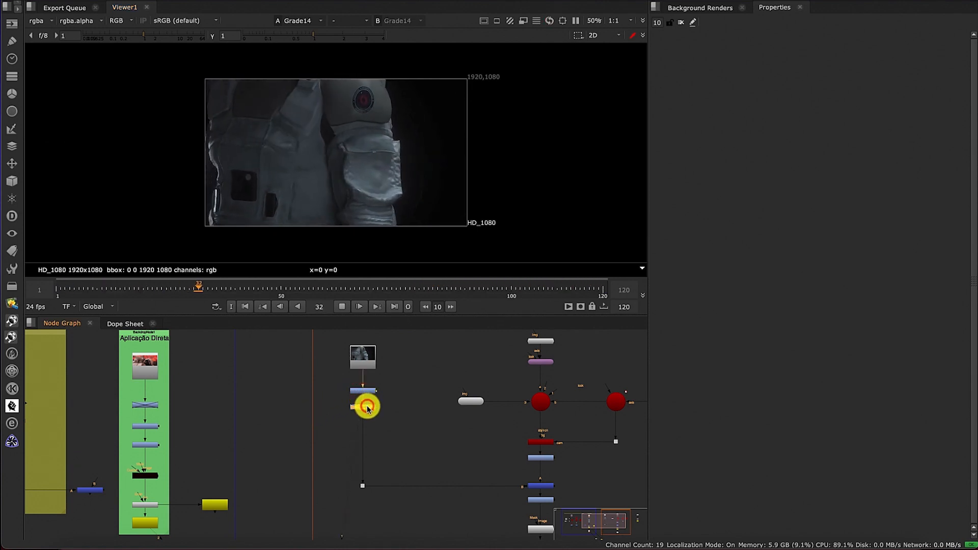
click(342, 306)
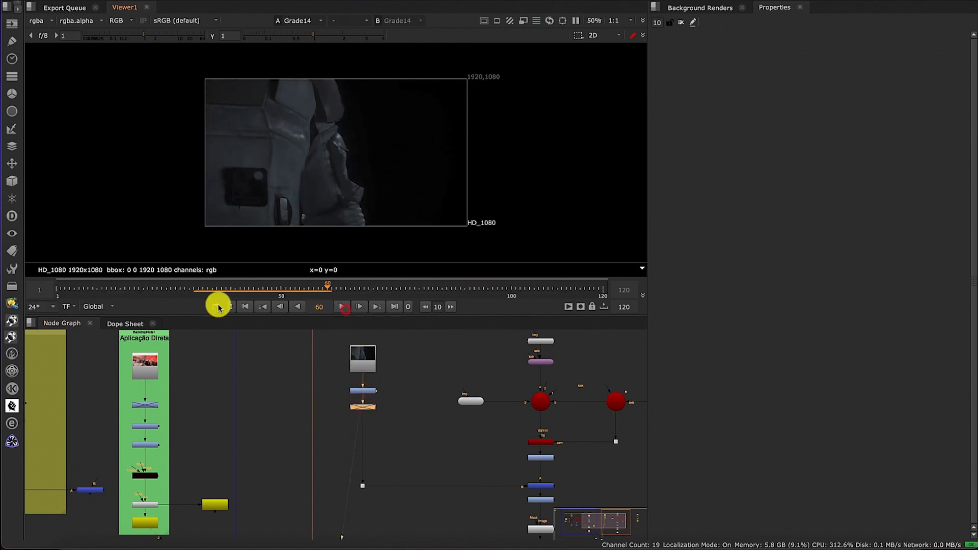
Set the viewer's frame range to Input and go to its first frame
click(97, 306)
click(93, 326)
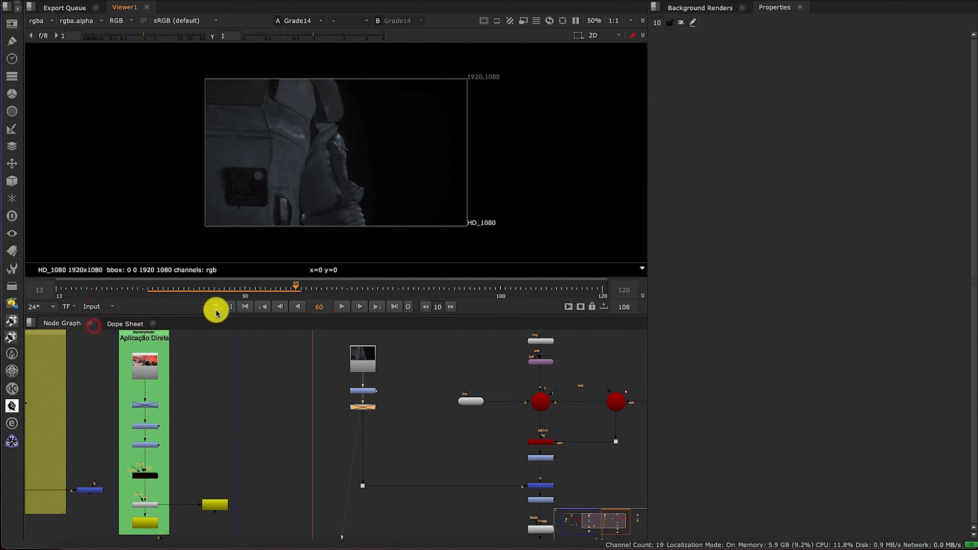
click(247, 307)
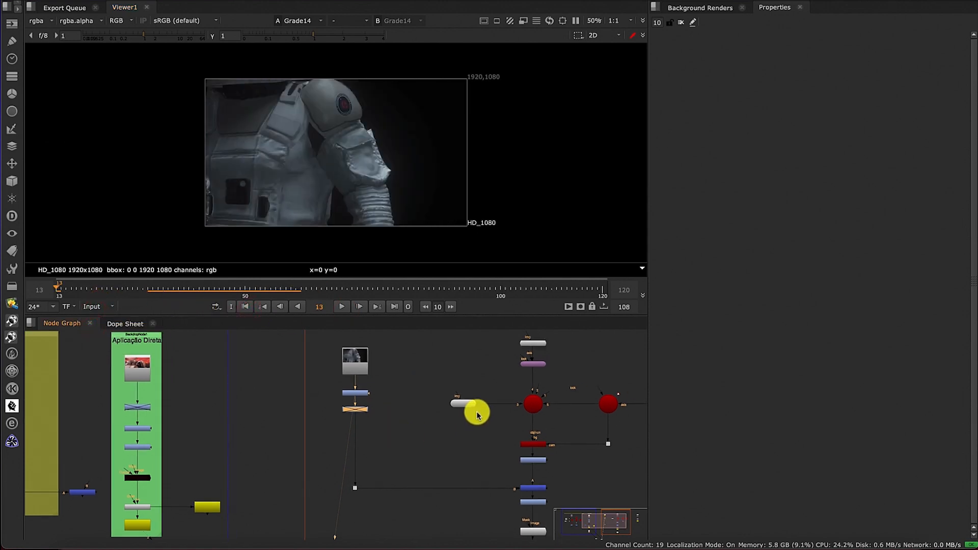
Show P_FogBox3 and then Scene4 in the viewer, framing the astronaut geometry in the 3D view
scroll(474, 411, up, 4)
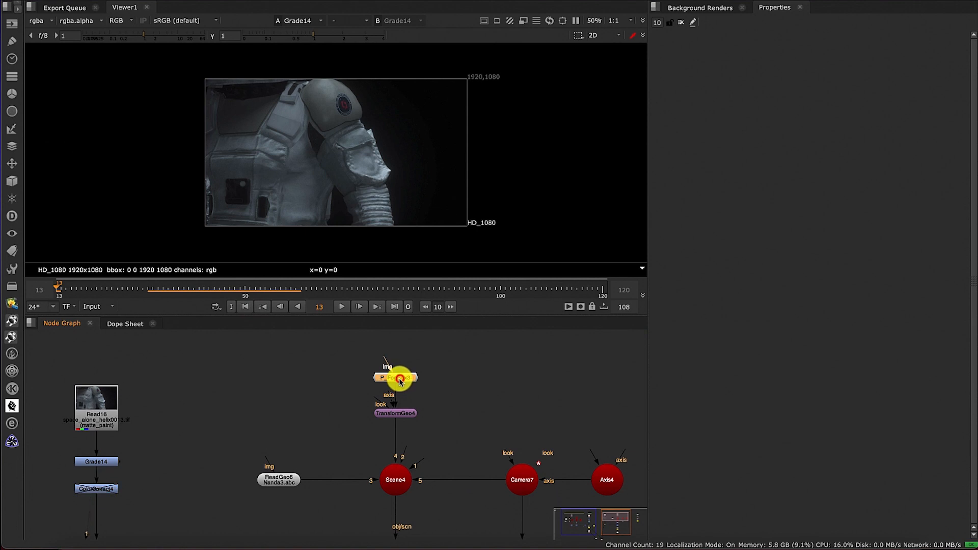
key(1)
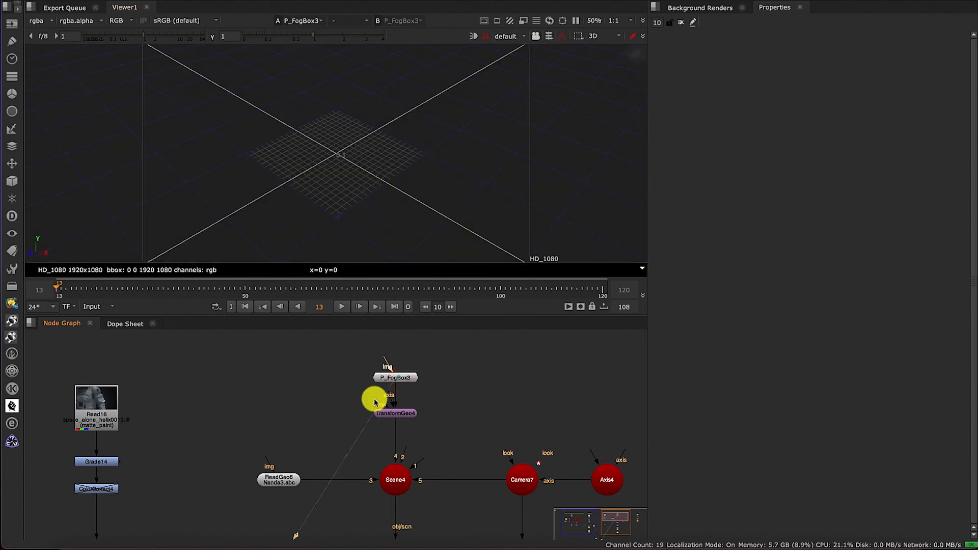
click(396, 470)
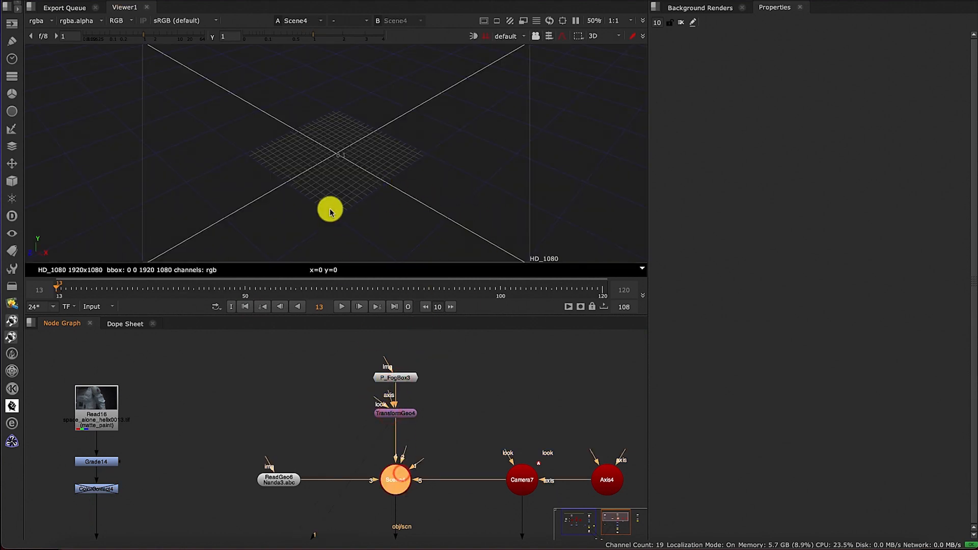
key(1)
scroll(316, 196, down, 8)
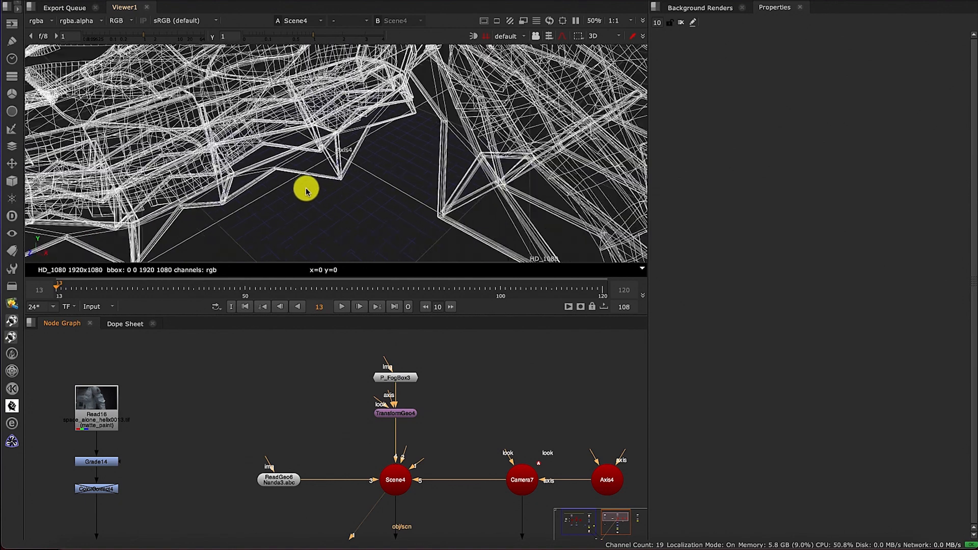
scroll(302, 190, down, 8)
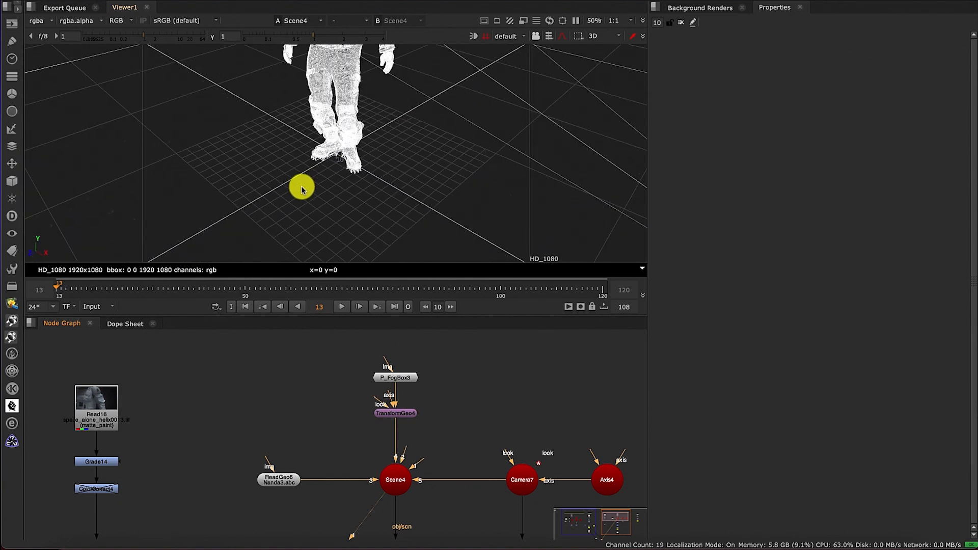
Play back the Scene4 animation in the 3D view with both the astronaut and Camera7 in frame
scroll(302, 189, down, 6)
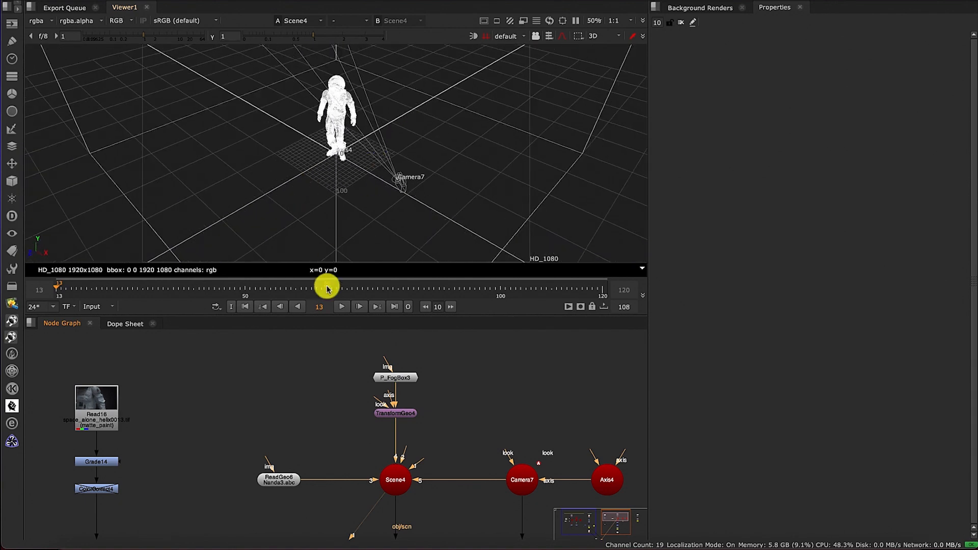
click(344, 305)
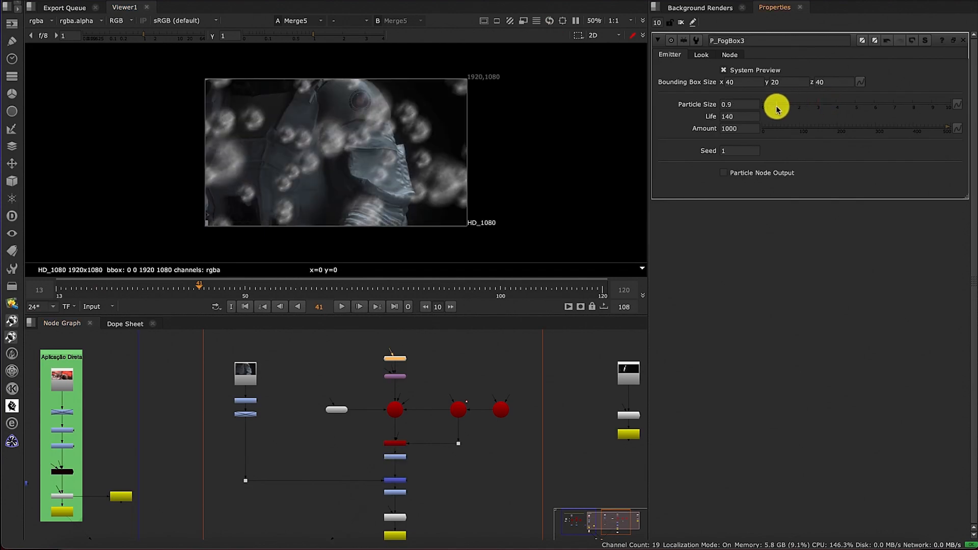
Set P_FogBox3's particle size to 1.75 and its opacity to 0.035 while viewing Merge5
drag(777, 105, 793, 111)
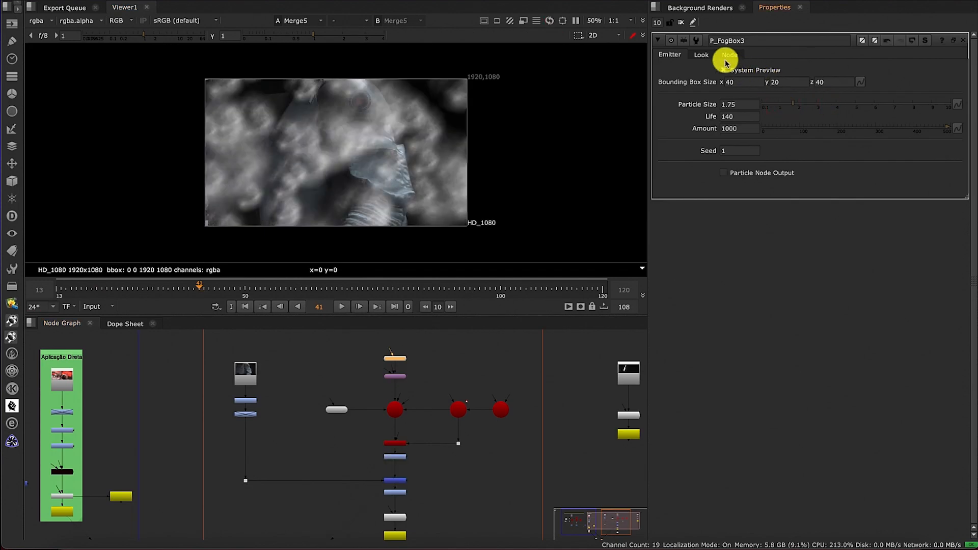
click(703, 55)
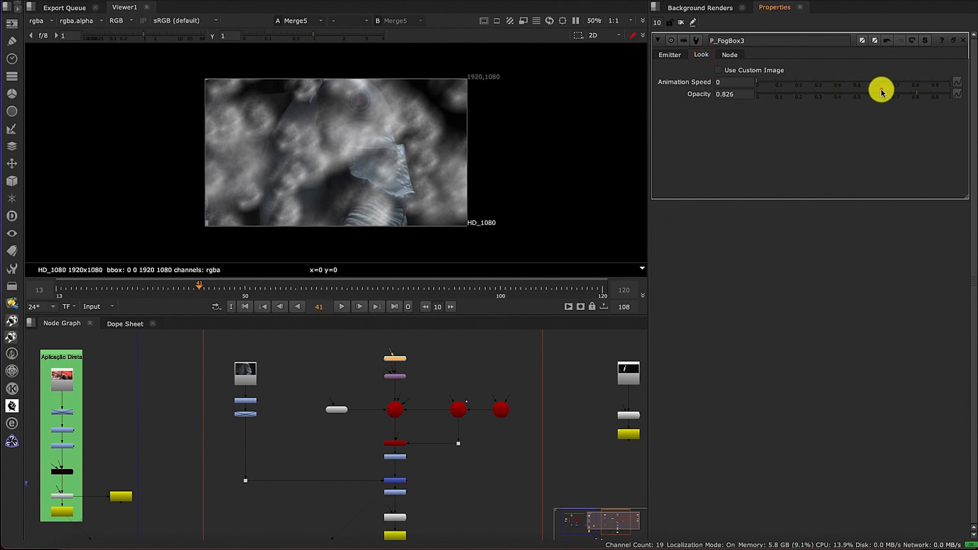
drag(882, 92, 772, 99)
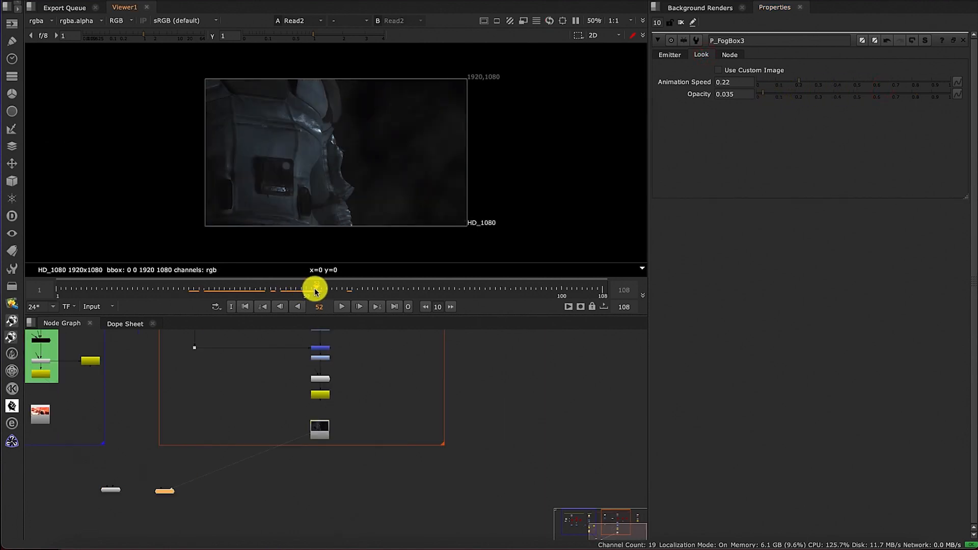
Scrub the Read2 render to frame 57, set the playback in point there, play the range and stop
drag(315, 287, 341, 289)
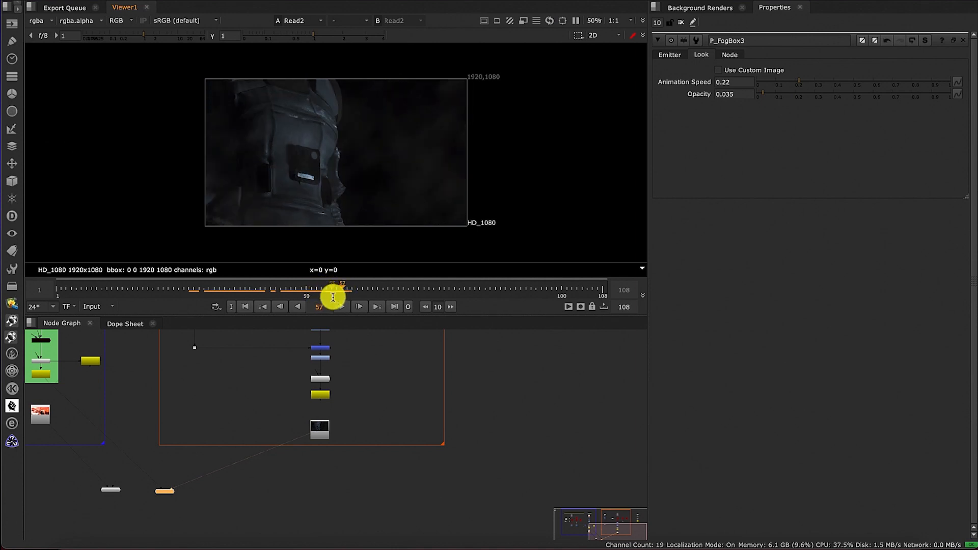
click(231, 307)
click(341, 306)
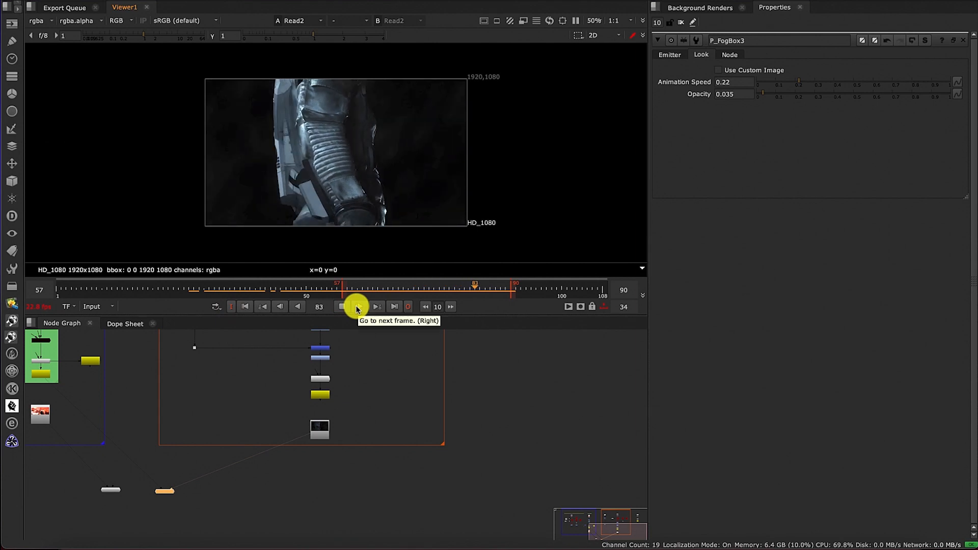
click(342, 307)
Compare the HeatWave group's Write10 output with its source footage Read13 by alternating them in the viewer, ending on Write10
scroll(364, 348, down, 3)
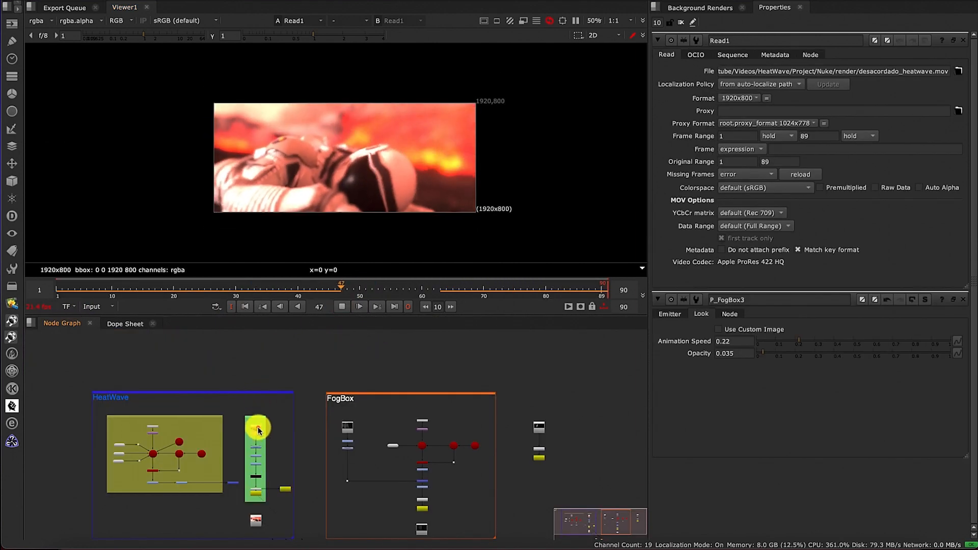
click(259, 493)
key(1)
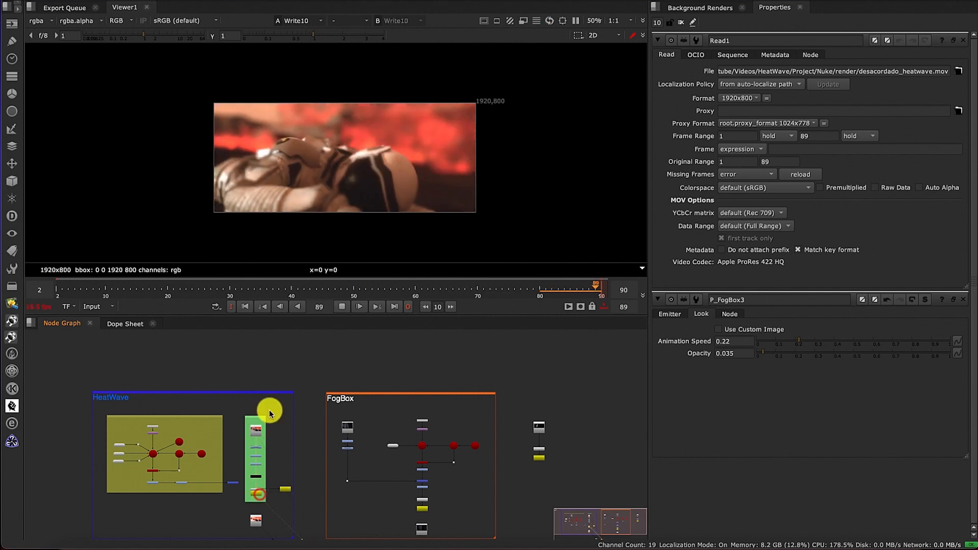
click(256, 432)
key(1)
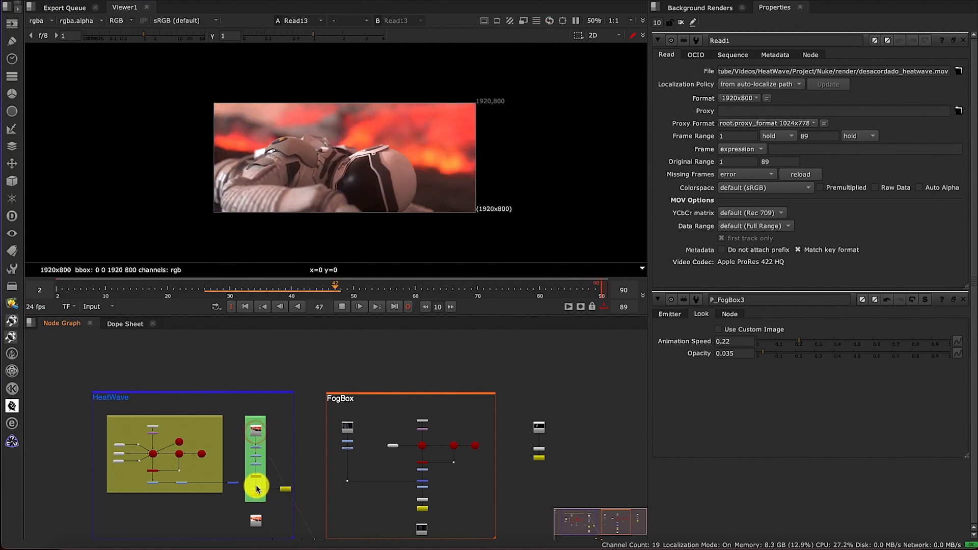
click(257, 494)
key(1)
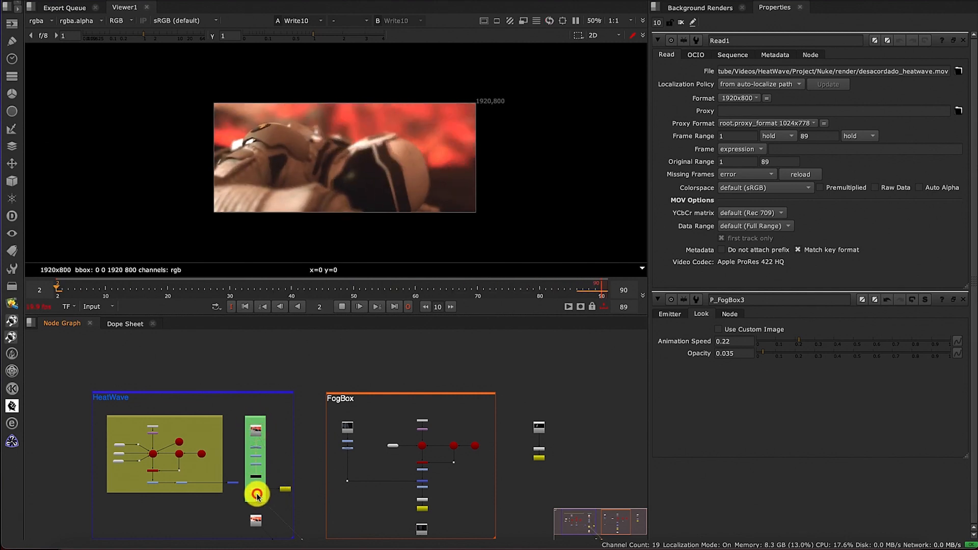